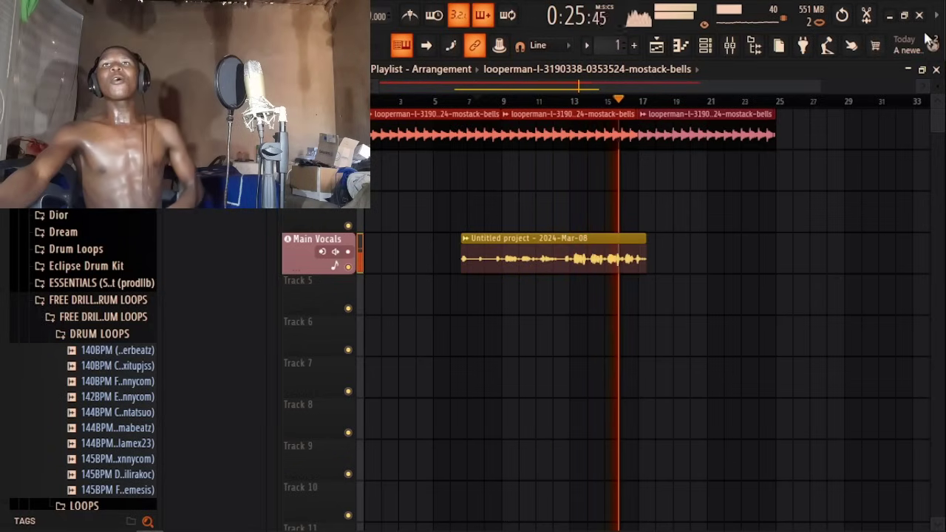
- Play back the Main Vocals recording against the mostack-bells loop around bars 8 to 10 of the playlist
click(728, 47)
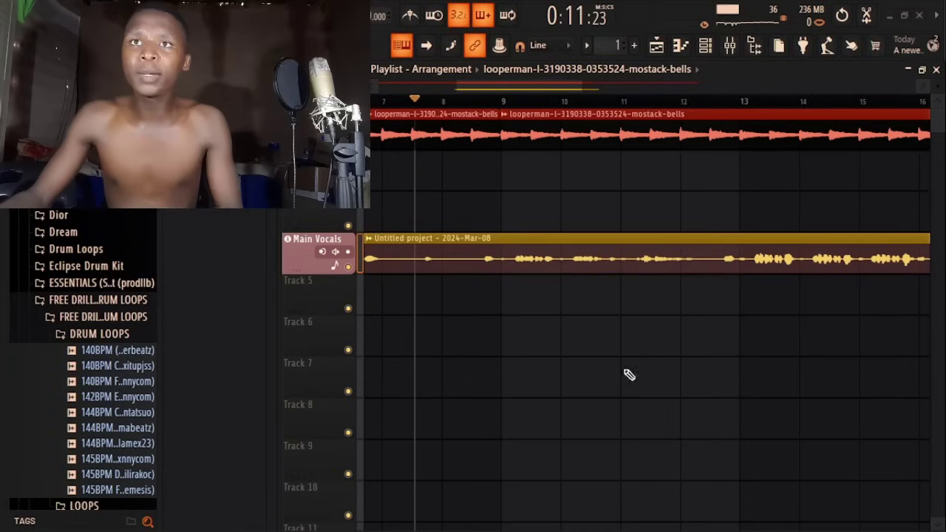
scroll(465, 314, up, 3)
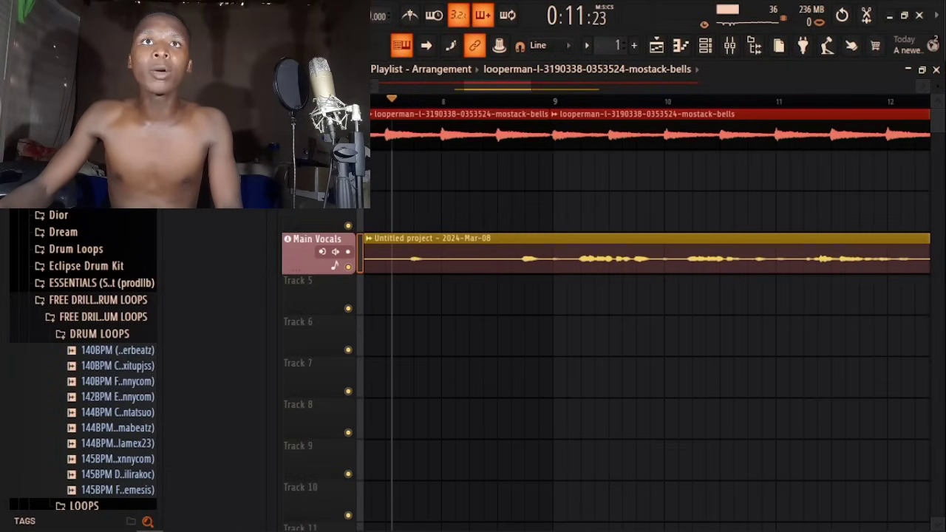
key(space)
scroll(547, 260, up, 2)
click(529, 262)
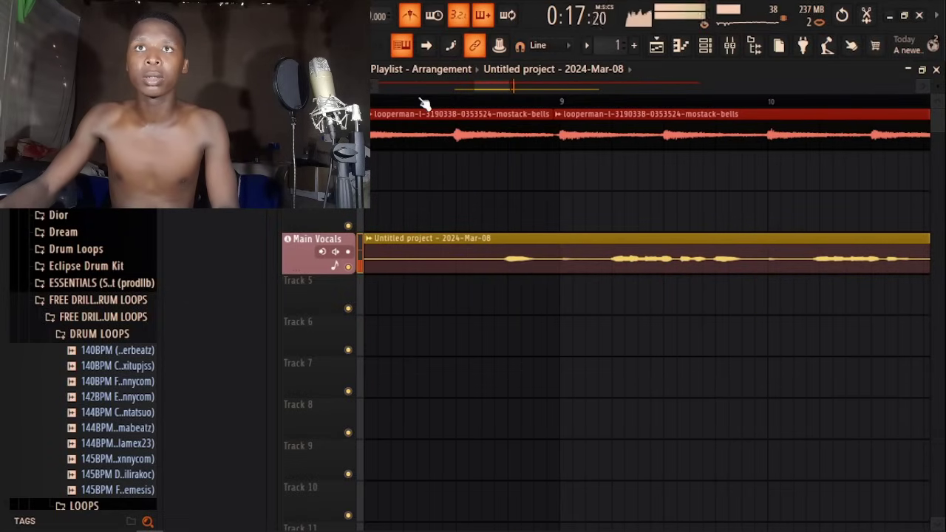
scroll(403, 148, down, 4)
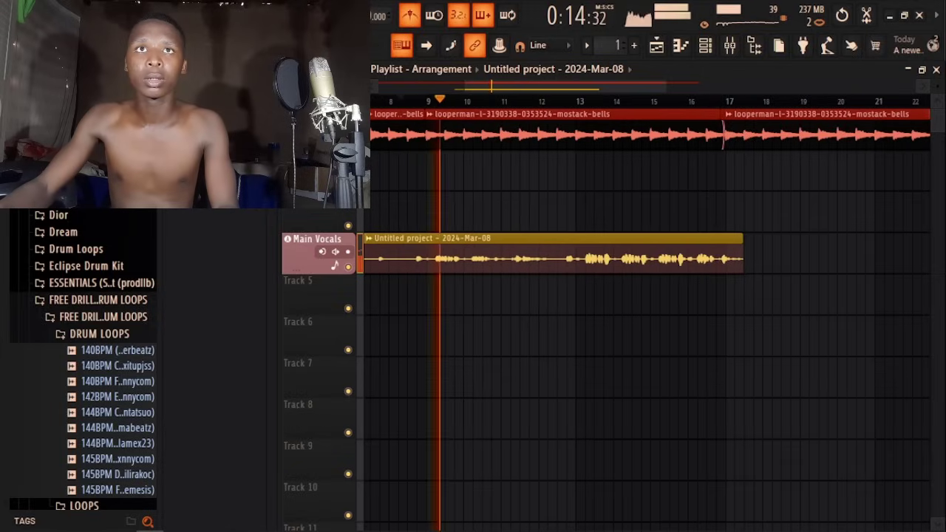
- Add a C5 note to the Demonic Hi Hat 14 pattern near the end of bar 2
click(188, 69)
click(214, 293)
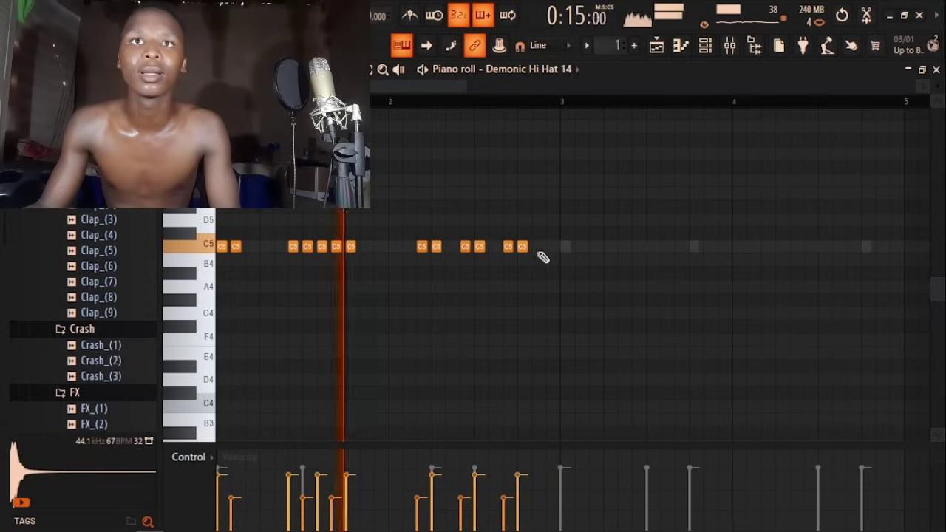
click(537, 247)
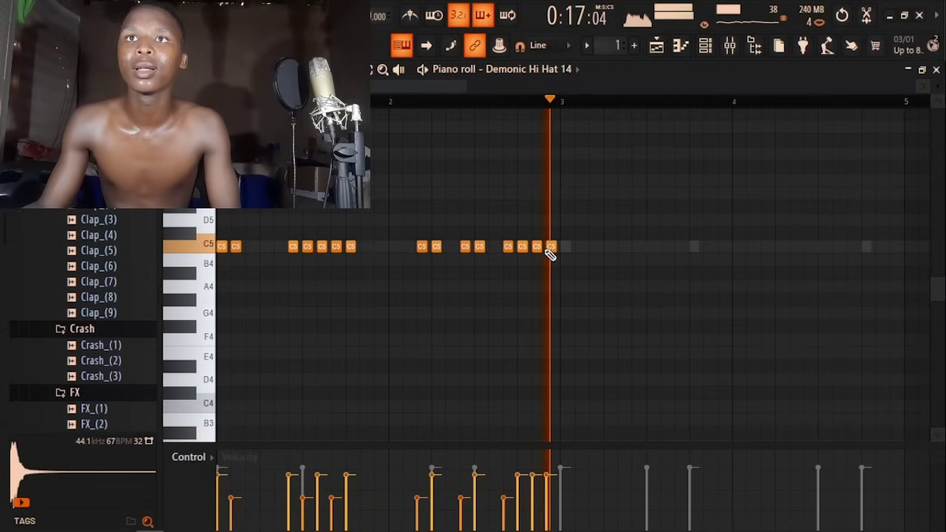
- Duplicate the two-bar hi-hat pattern into bars 3 and 4, replacing the copy's second note with a C5 note further along in bar 3
drag(557, 241, 218, 285)
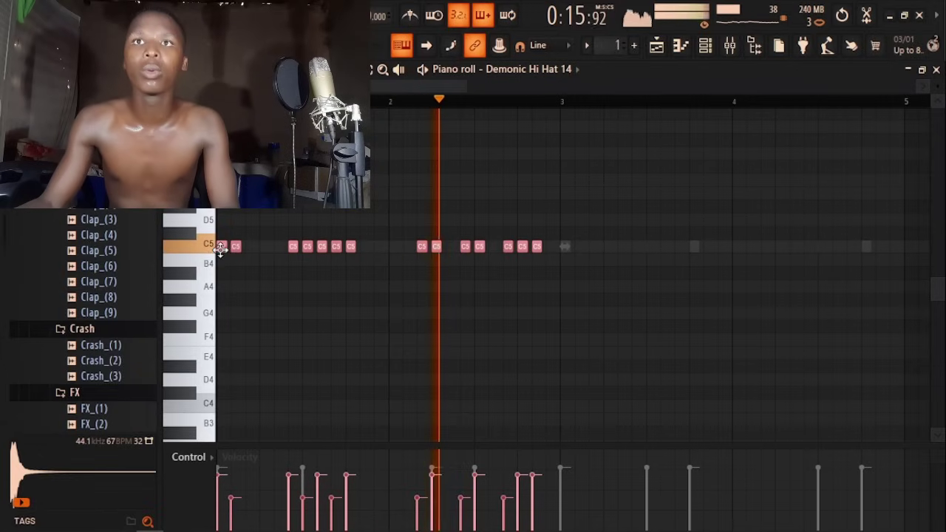
key(ctrl+b)
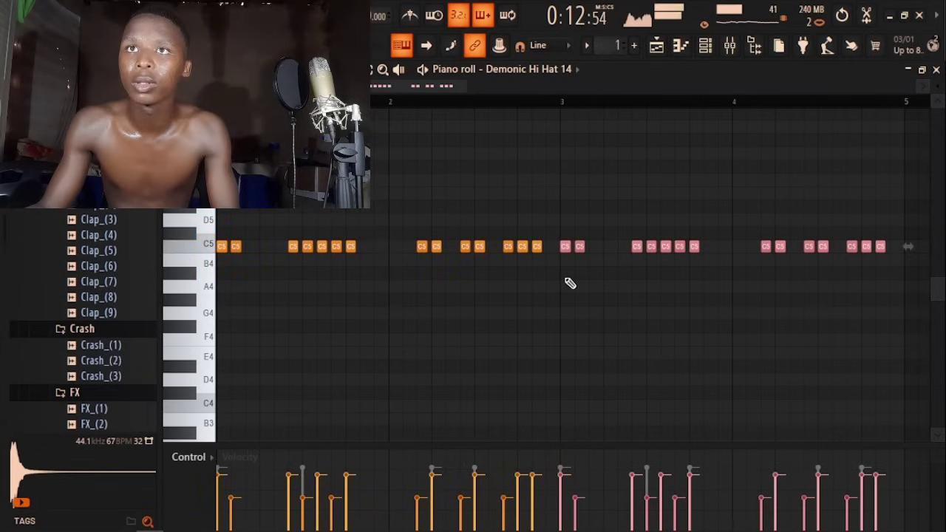
right_click(580, 246)
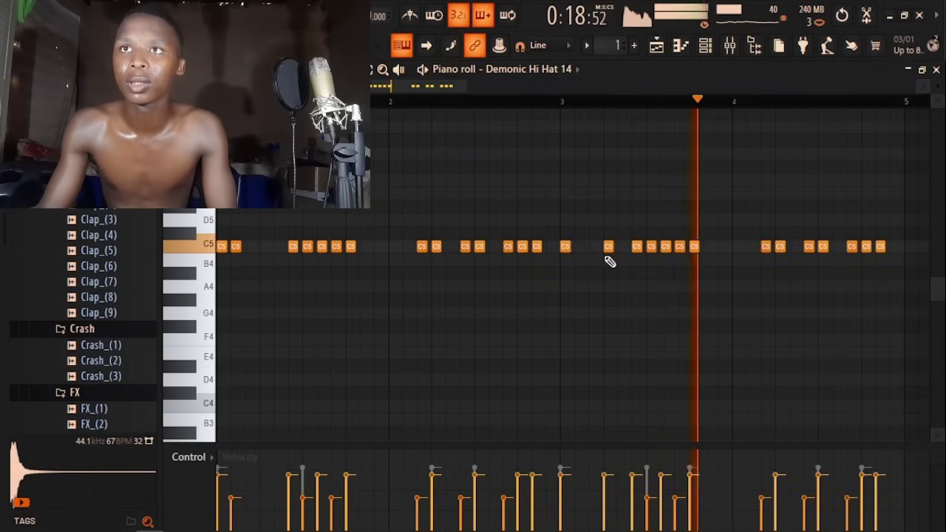
ctrl+scroll(570, 275, down, 4)
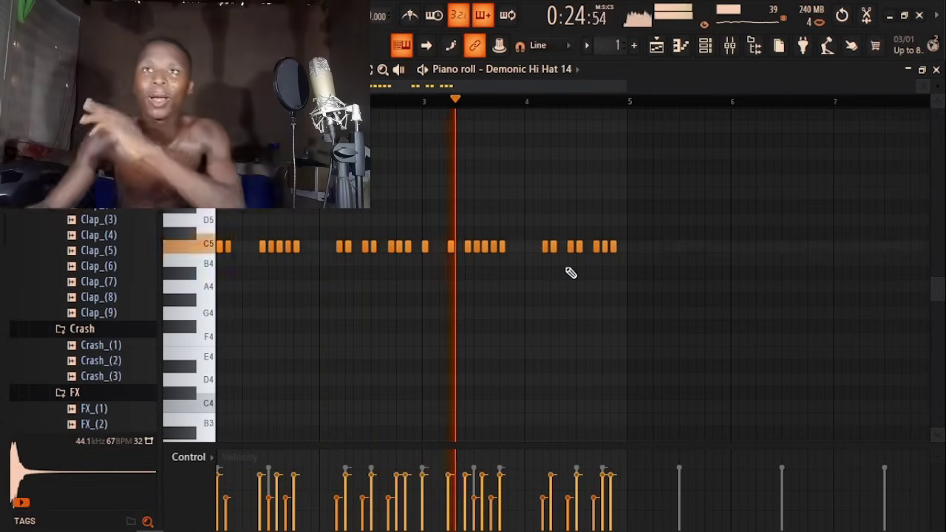
- Copy the pair of C5 notes in the Perc - Bong piano roll to the middle of bar 2
click(705, 47)
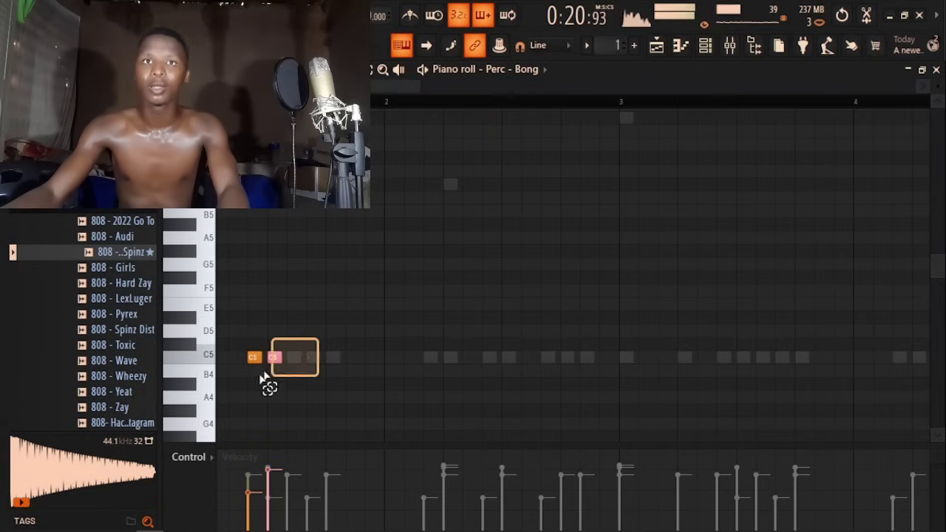
drag(260, 373, 259, 370)
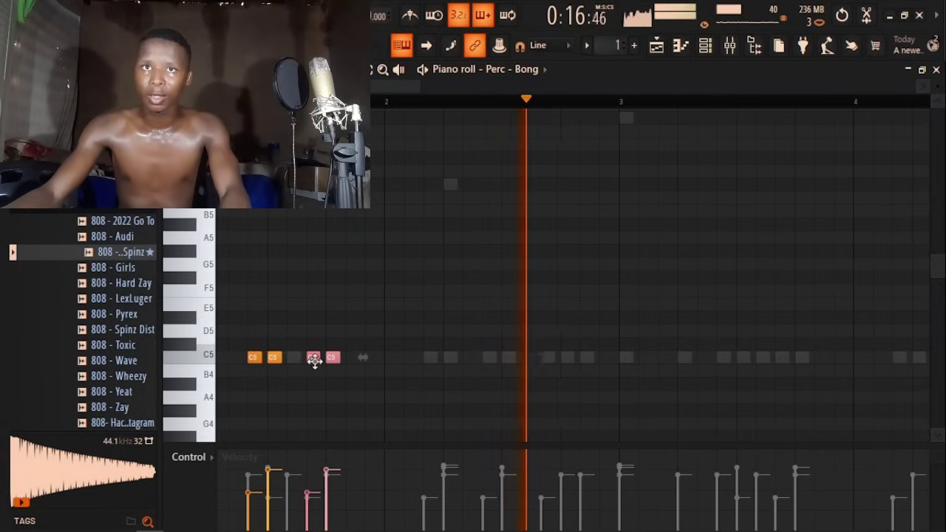
drag(314, 360, 420, 362)
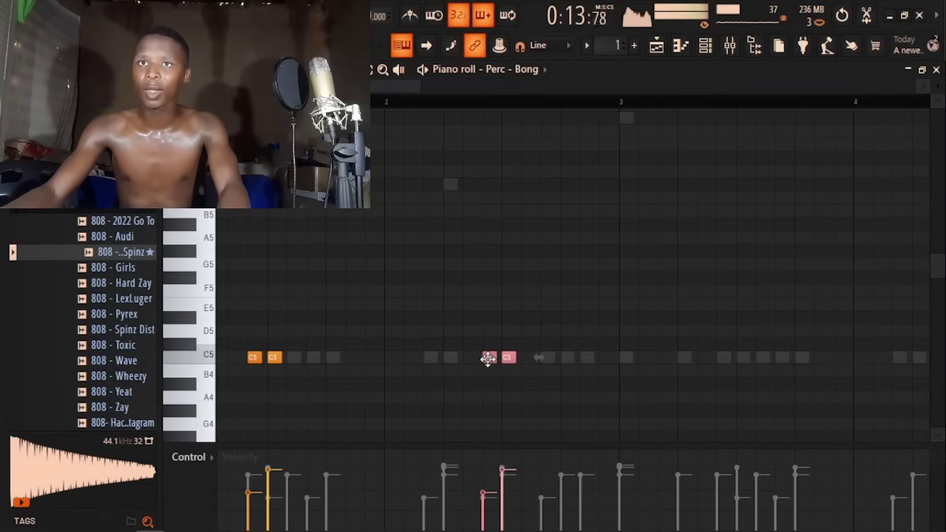
scroll(545, 350, down, 5)
drag(508, 270, 237, 364)
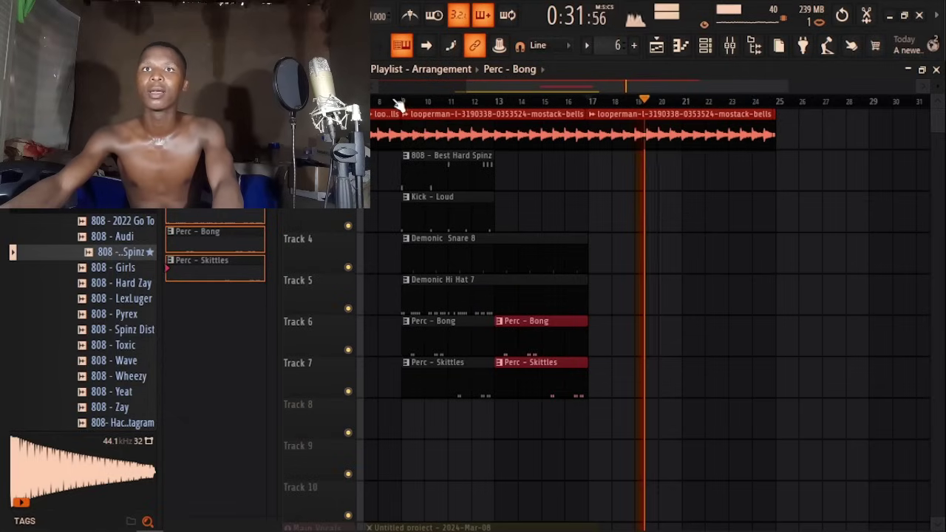
- Repeat the Kick - Loud clip at bar 13 and extend the 808 - Best Hard Spinz clip to bar 17
click(401, 102)
scroll(414, 127, up, 3)
drag(642, 151, 519, 229)
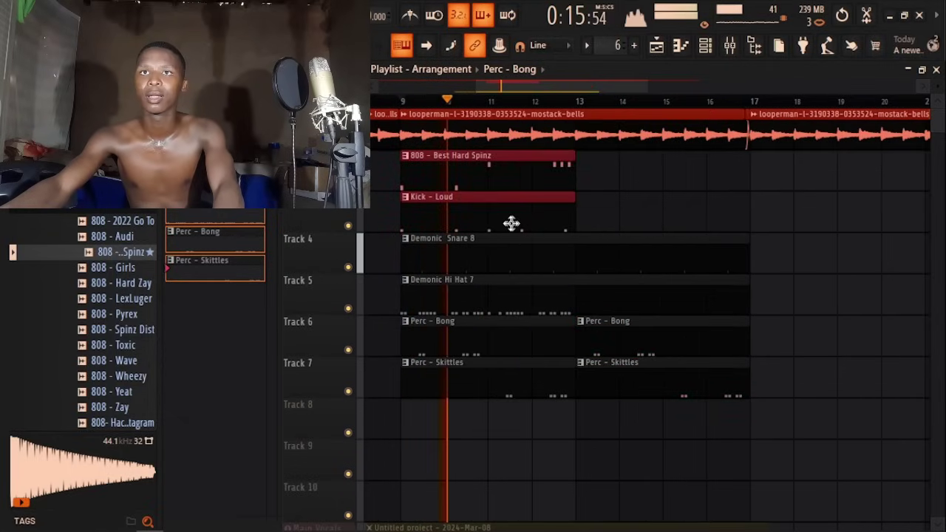
key(ctrl+b)
right_click(592, 180)
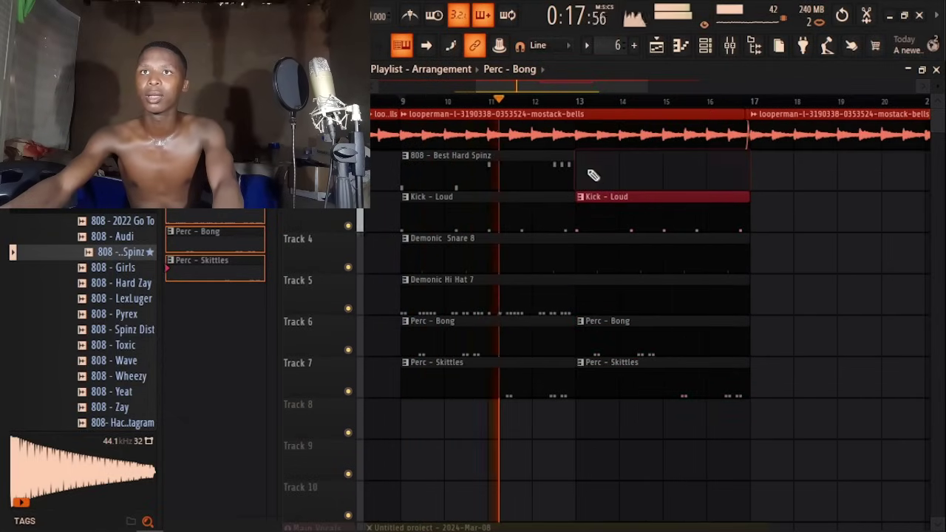
drag(576, 162, 738, 187)
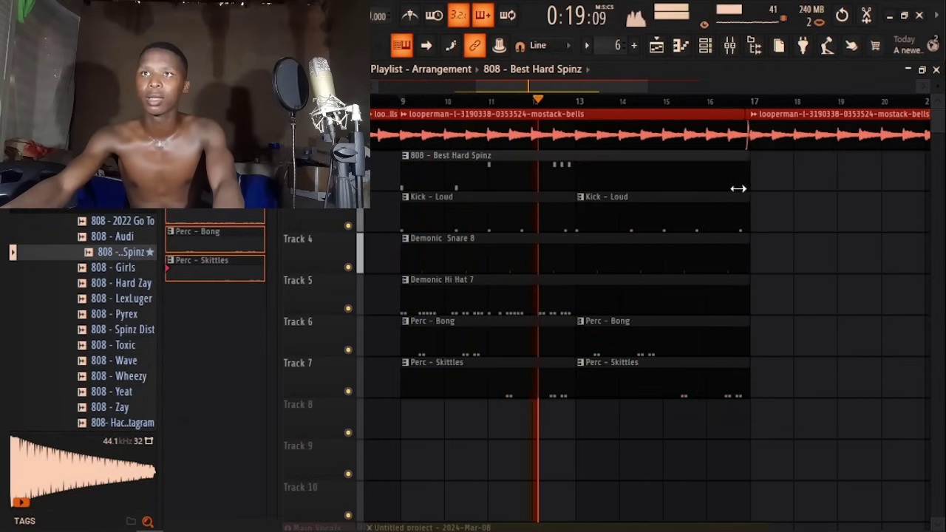
- Duplicate the 808 - Best Hard Spinz notes into bars 5 to 8 and lower all the notes by one octave
double_click(669, 166)
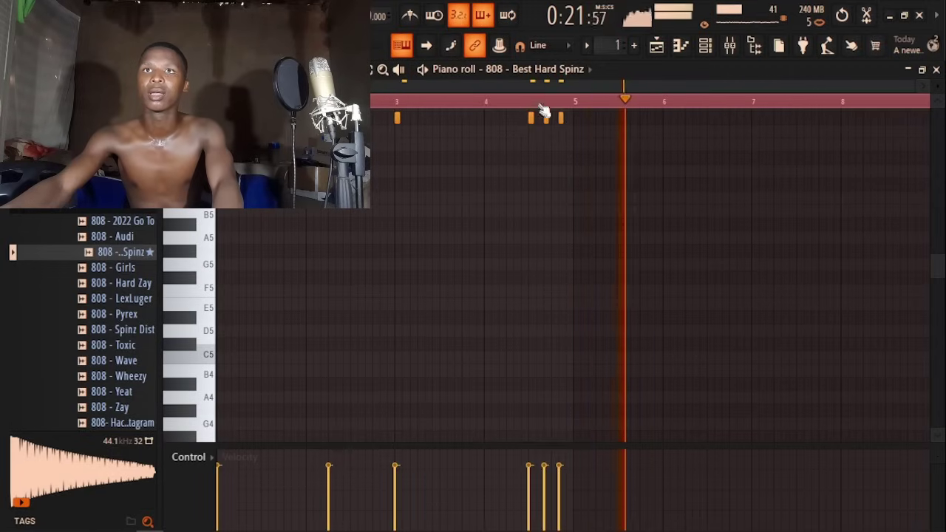
click(547, 102)
scroll(607, 226, up, 3)
mouse_move(620, 192)
mouse_down()
mouse_move(112, 326)
mouse_move(218, 331)
mouse_move(498, 302)
mouse_move(573, 305)
mouse_up()
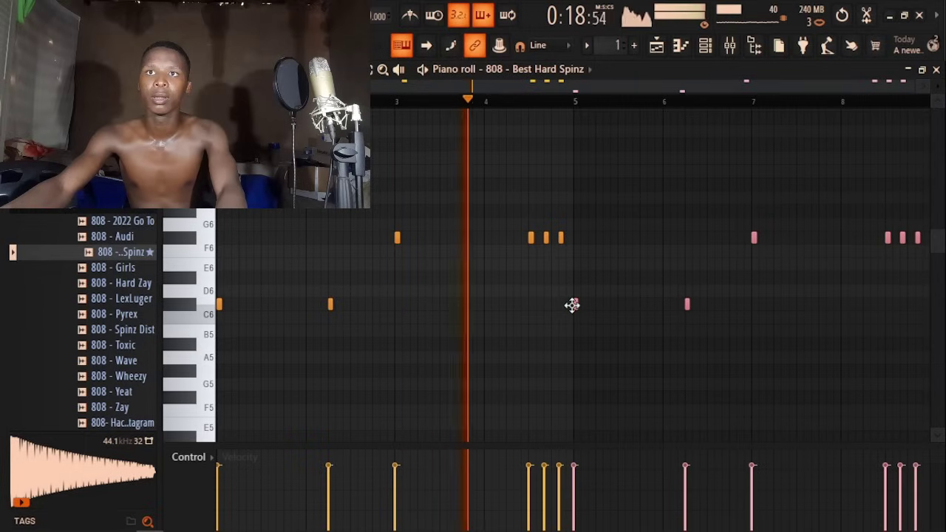
ctrl+click(596, 350)
key(ctrl+Down)
scroll(596, 350, down, 1)
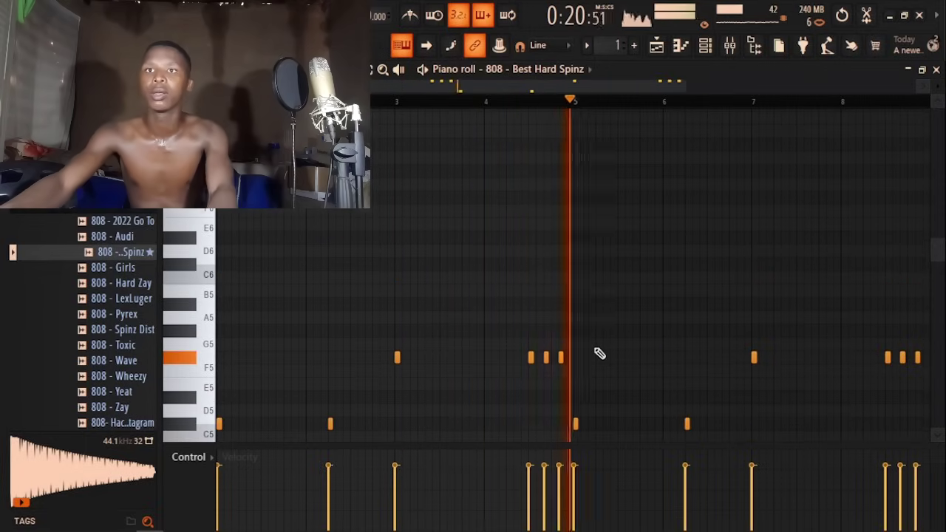
- Return to the playlist and review the extended drum arrangement from bar 9 onward
click(707, 49)
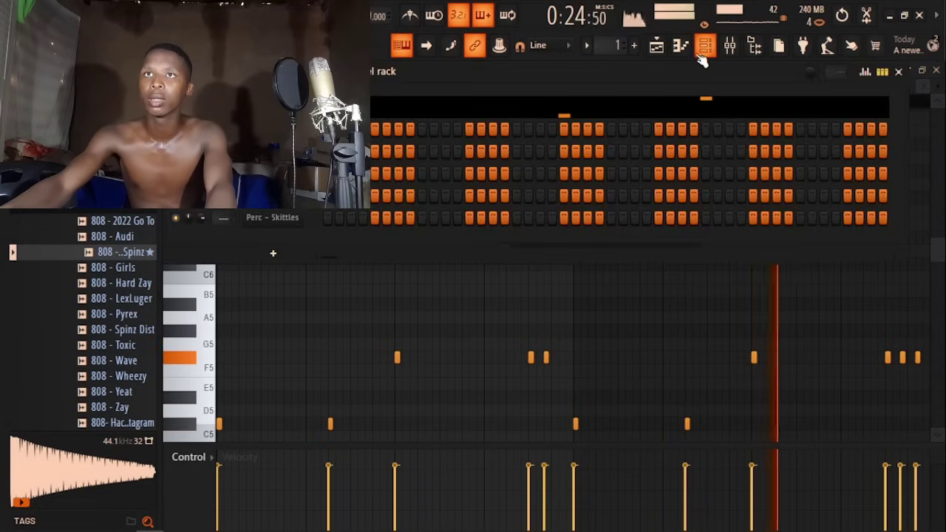
click(658, 46)
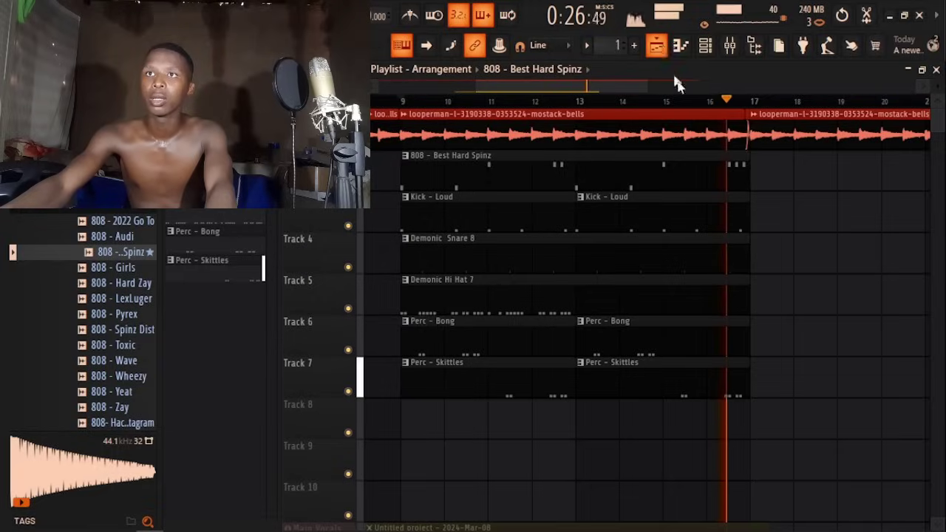
ctrl+scroll(743, 303, down, 3)
scroll(690, 300, down, 5)
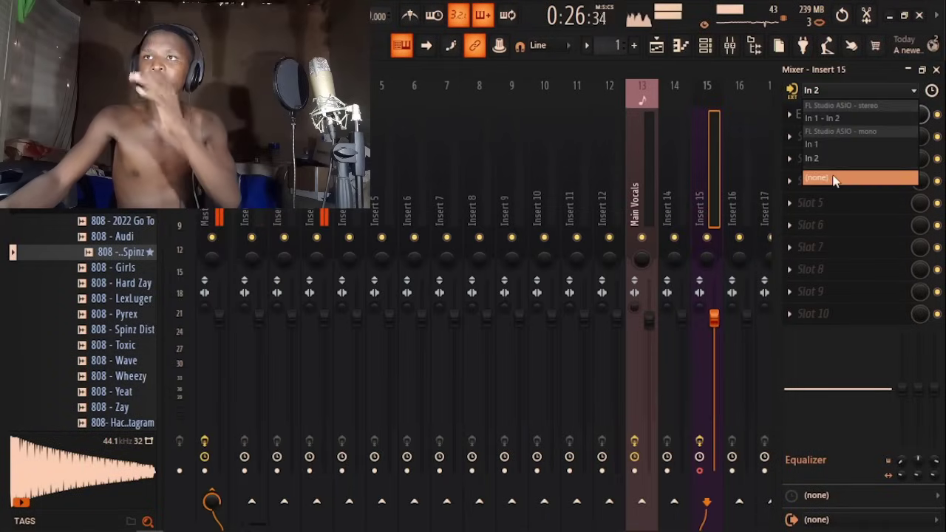
- Record a vocal take from In 2 with Edison on mixer Insert 15 and place it in the playlist
click(833, 181)
click(825, 96)
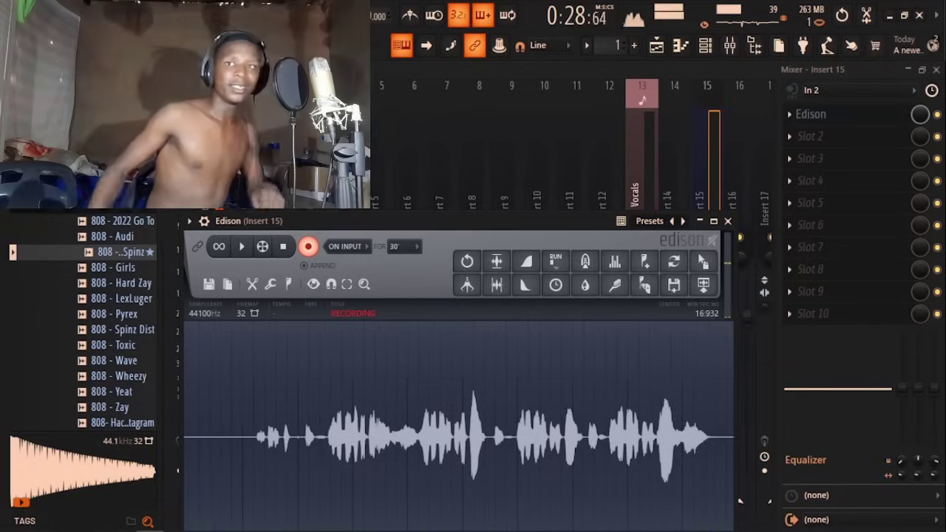
key(space)
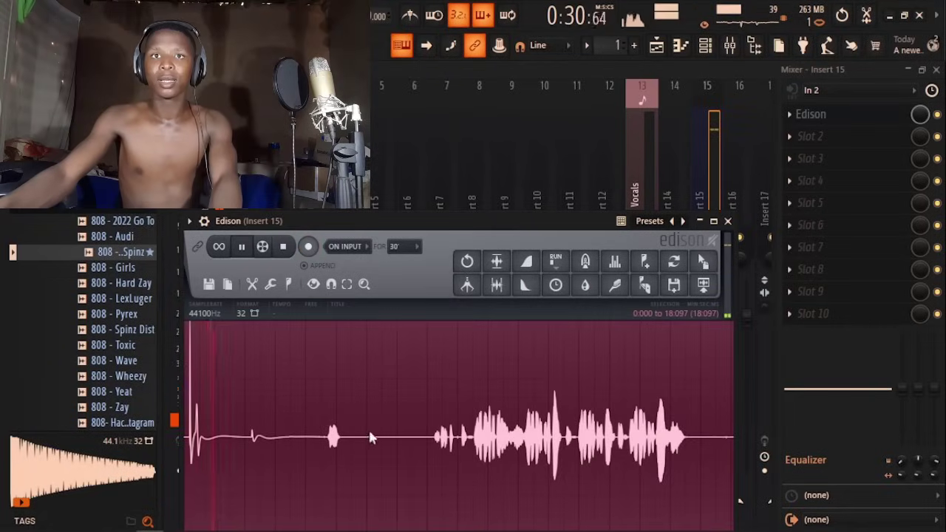
drag(693, 274, 622, 418)
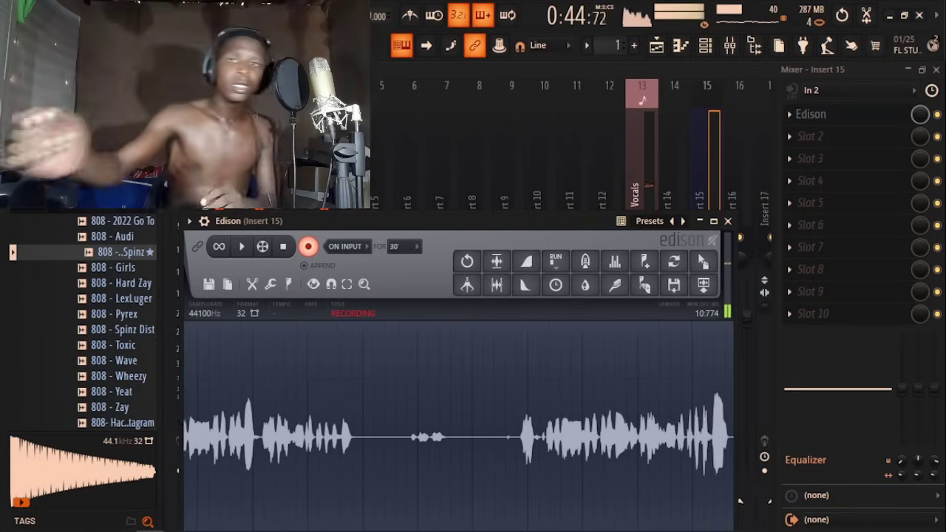
- Record another vocal take in Edison and place its 9.006 to 13.937 section in the playlist
key(space)
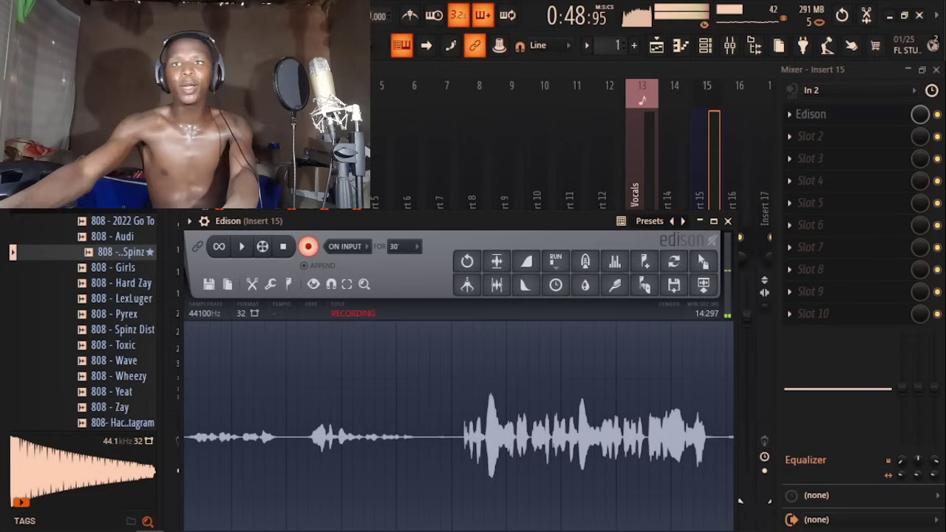
key(space)
click(462, 384)
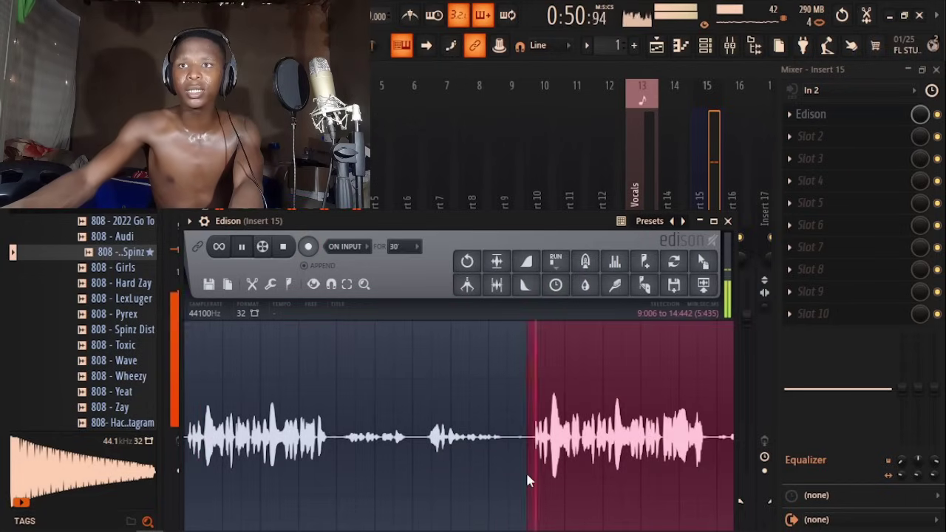
drag(525, 471, 714, 462)
drag(712, 269, 654, 412)
- Move the newly recorded vocal clip up onto the Main Vocals track and play it back with the beat
click(634, 101)
ctrl+scroll(650, 376, up, 4)
drag(781, 428, 725, 363)
ctrl+scroll(720, 365, up, 3)
key(space)
key(space)
- Trim the start of the 2024-Mar-08_8 clip and the end of the 2024-Mar-08_7 clip so they meet just before bar 27
drag(684, 387, 696, 386)
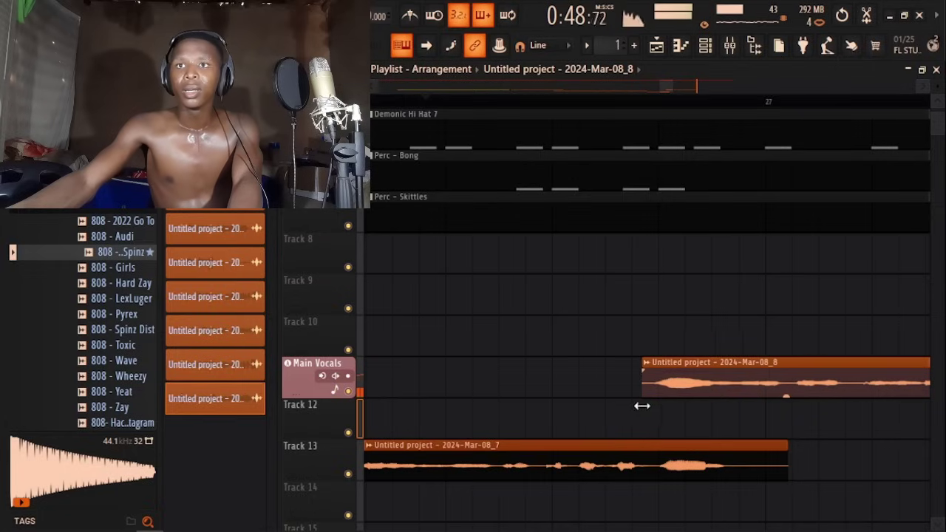
drag(787, 449, 632, 445)
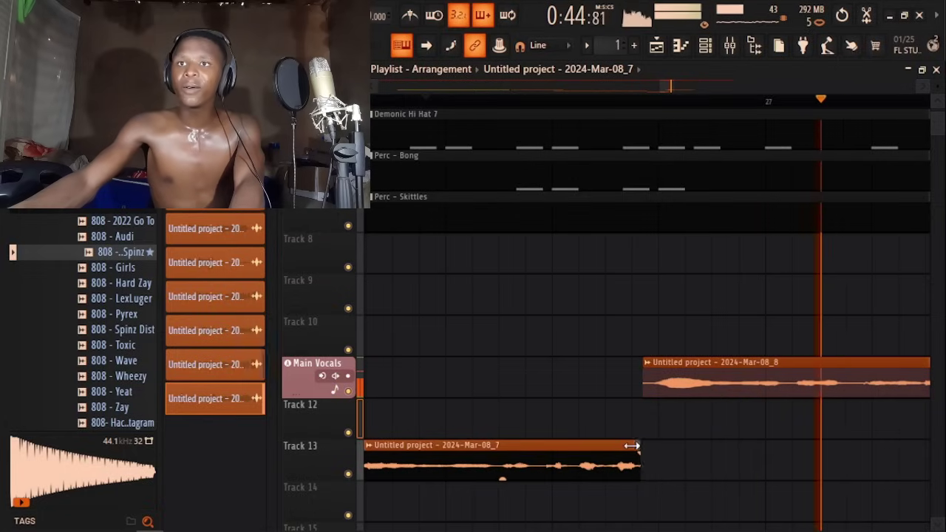
scroll(638, 439, down, 4)
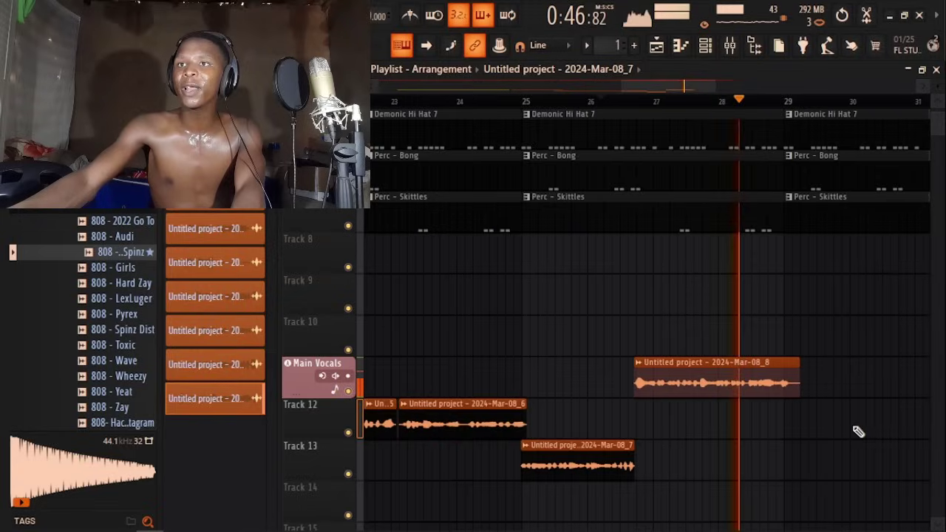
- Trim the end of the 2024-Mar-08_8 vocal clip on Main Vocals to about bar 29
scroll(836, 425, up, 3)
drag(705, 363, 652, 371)
scroll(636, 371, down, 3)
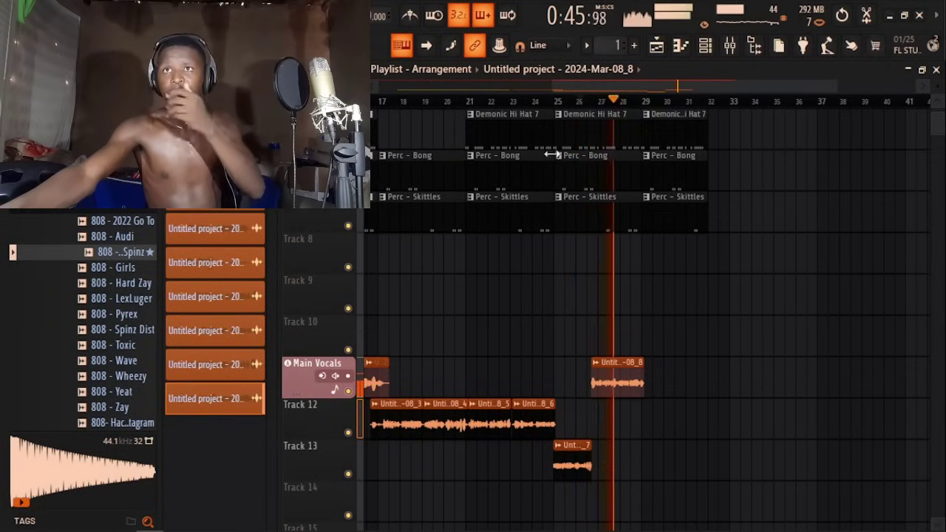
scroll(643, 210, up, 5)
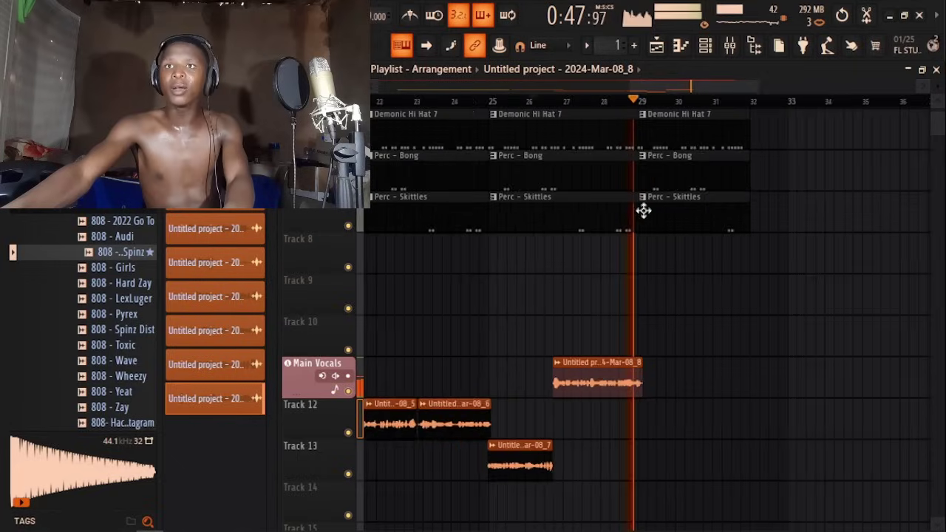
- Open the Edison recorder on mixer Insert 15
click(729, 46)
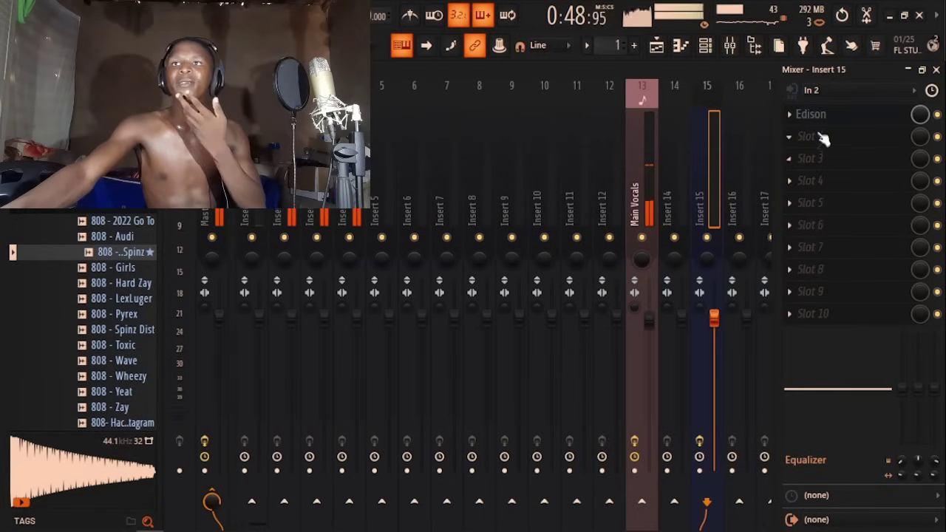
click(821, 123)
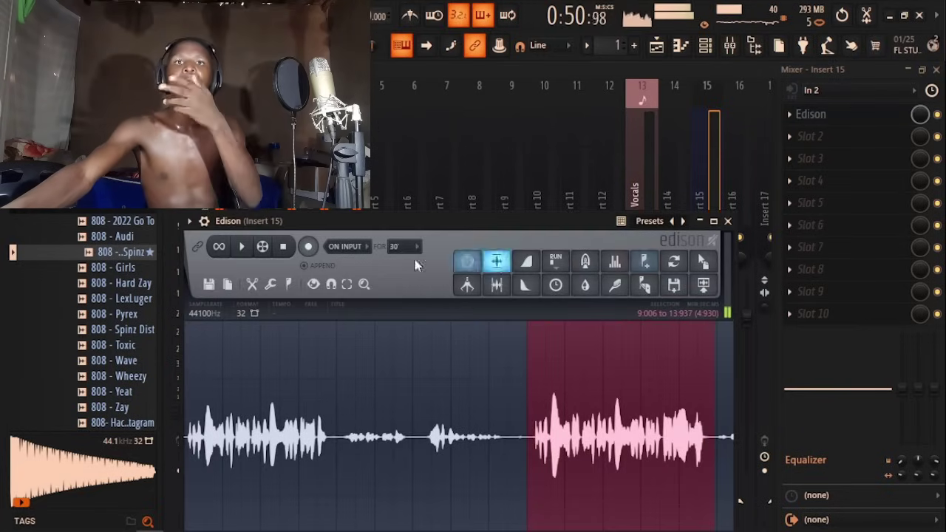
- Clear the Edison recorder on Insert 15 by starting a new empty sample
click(198, 246)
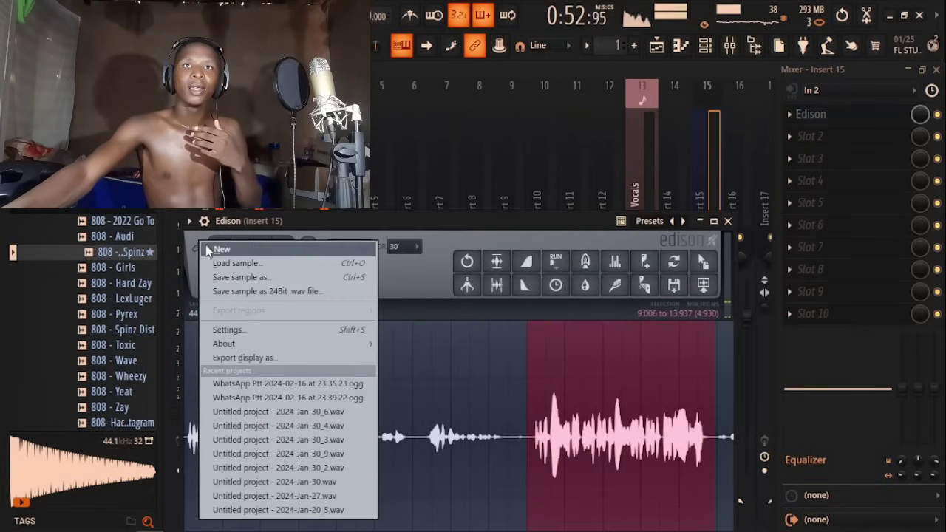
click(218, 249)
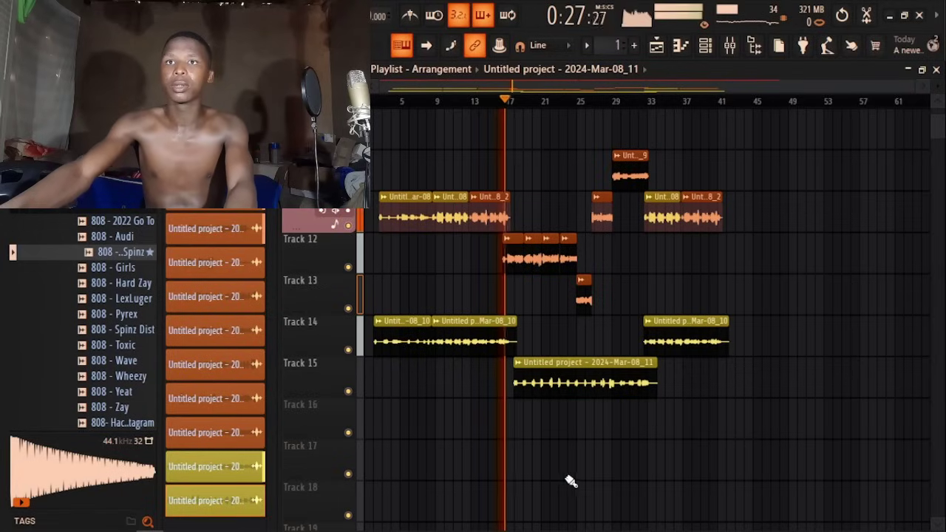
- Set playlist Track 14 to audio track mode and route it to mixer Insert 12
scroll(519, 482, up, 2)
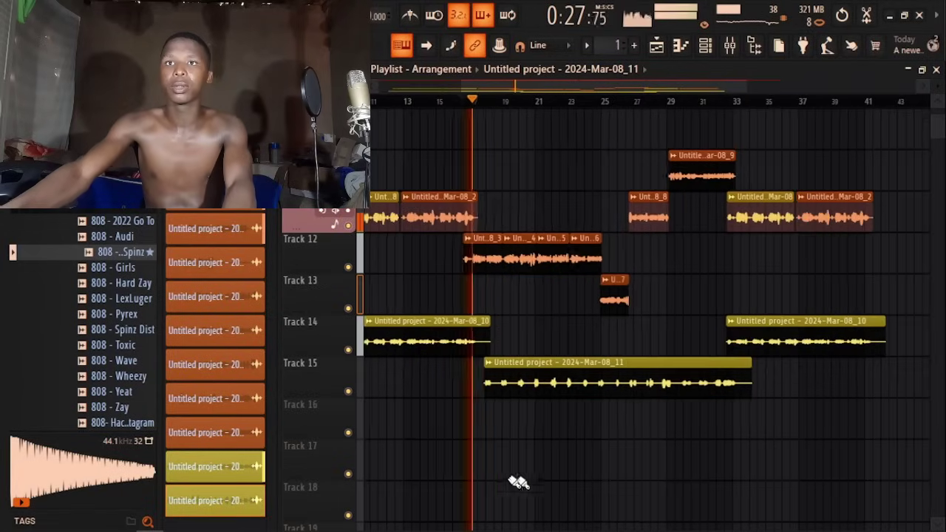
scroll(489, 421, down, 2)
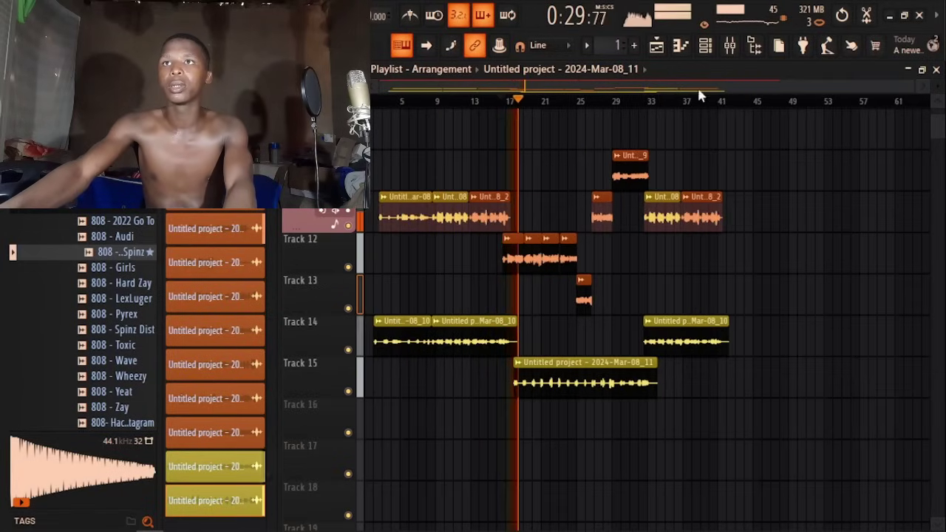
click(730, 46)
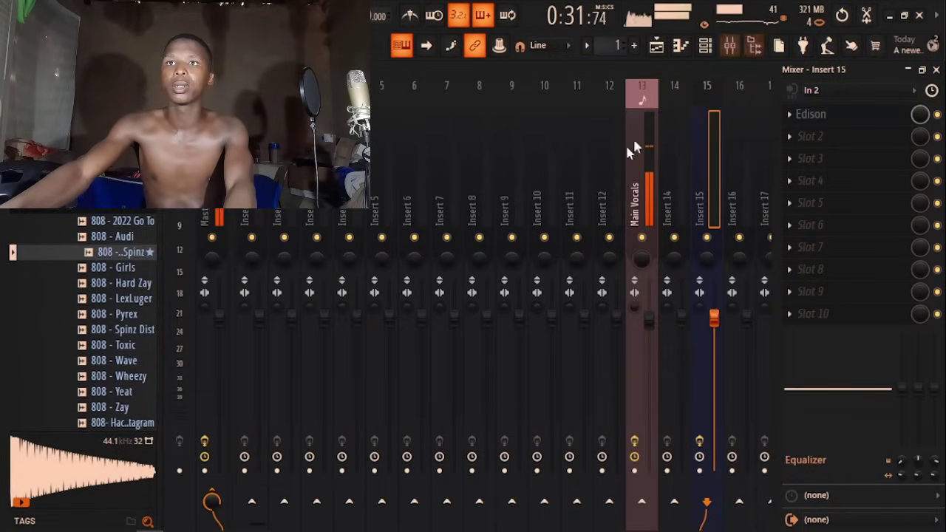
click(748, 50)
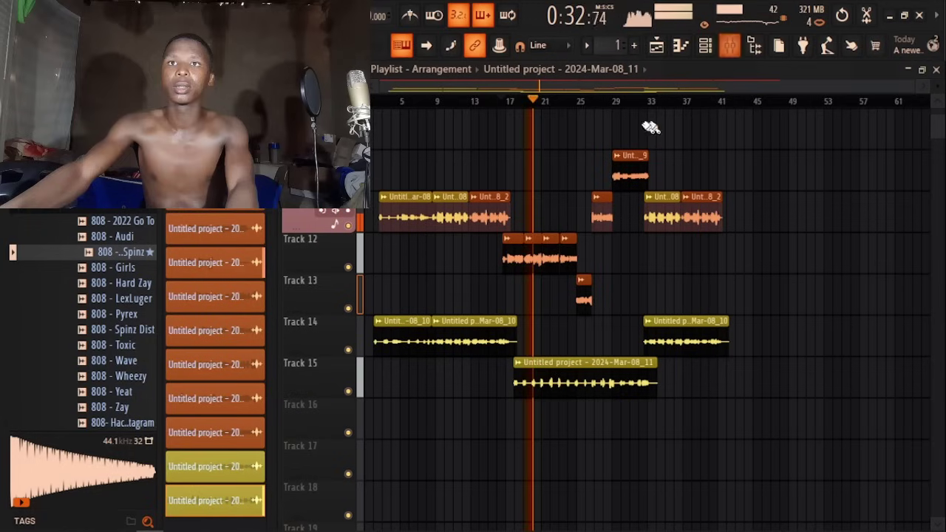
right_click(317, 346)
mouse_move(427, 249)
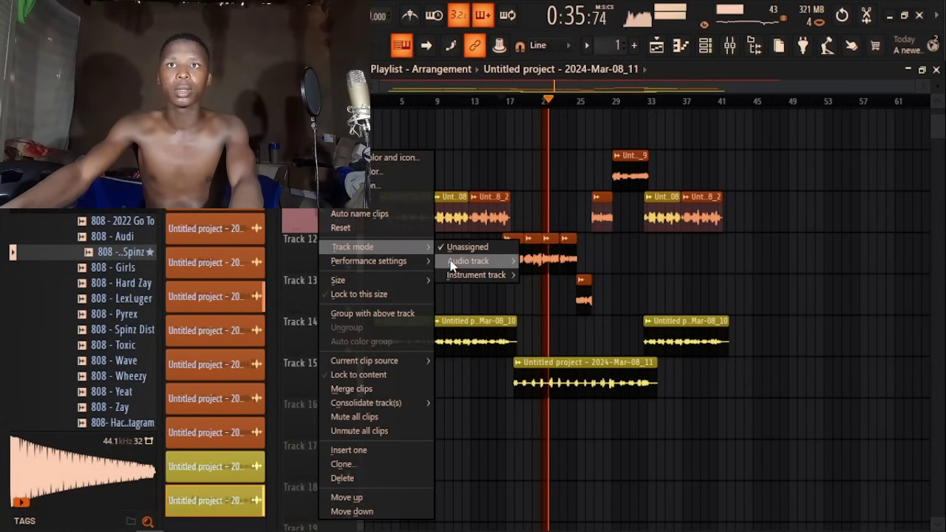
mouse_move(452, 264)
click(564, 175)
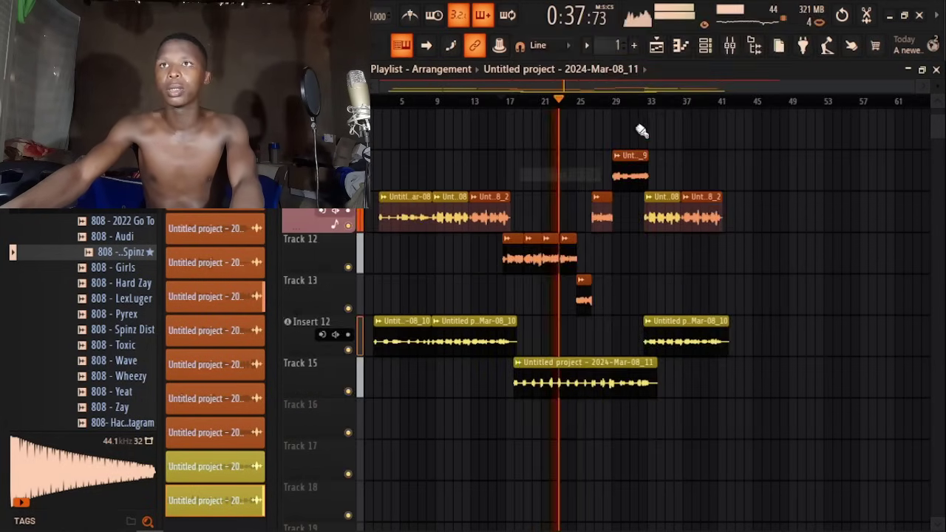
- Copy the Main Vocals mixer track state, with its complete effects chain, from track 13 onto Insert 12
click(731, 46)
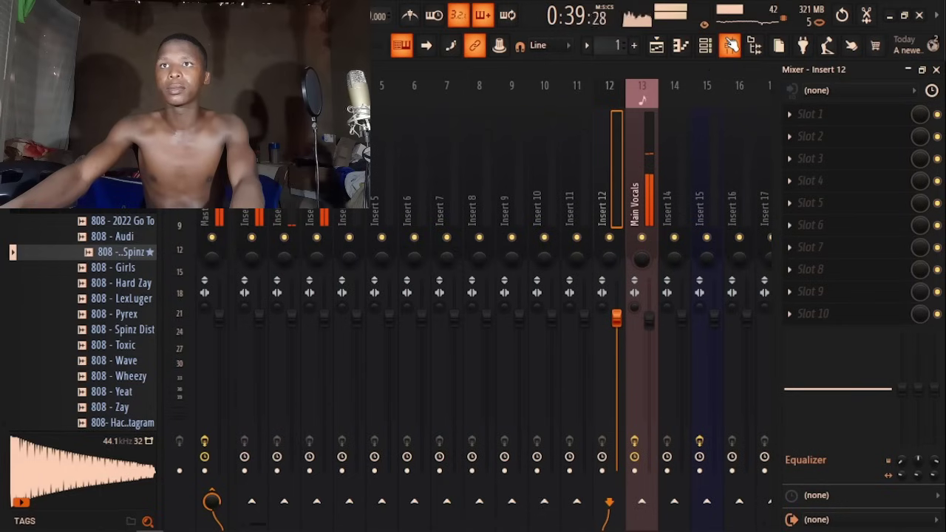
right_click(617, 188)
mouse_move(640, 172)
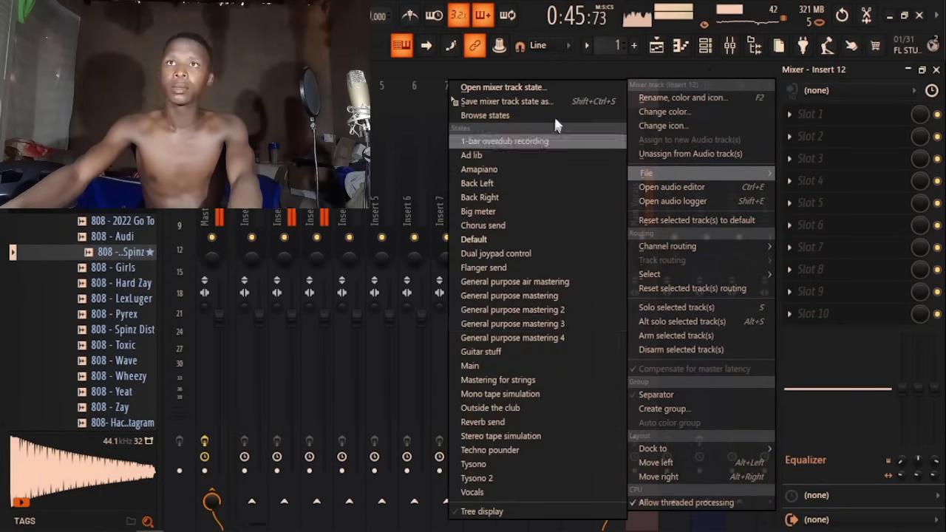
click(631, 147)
right_click(632, 147)
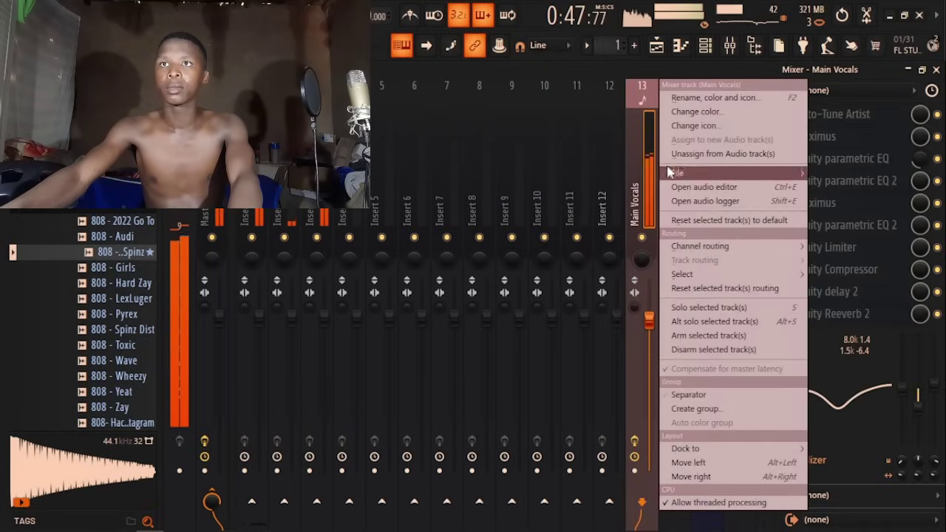
mouse_move(678, 173)
drag(562, 103, 607, 184)
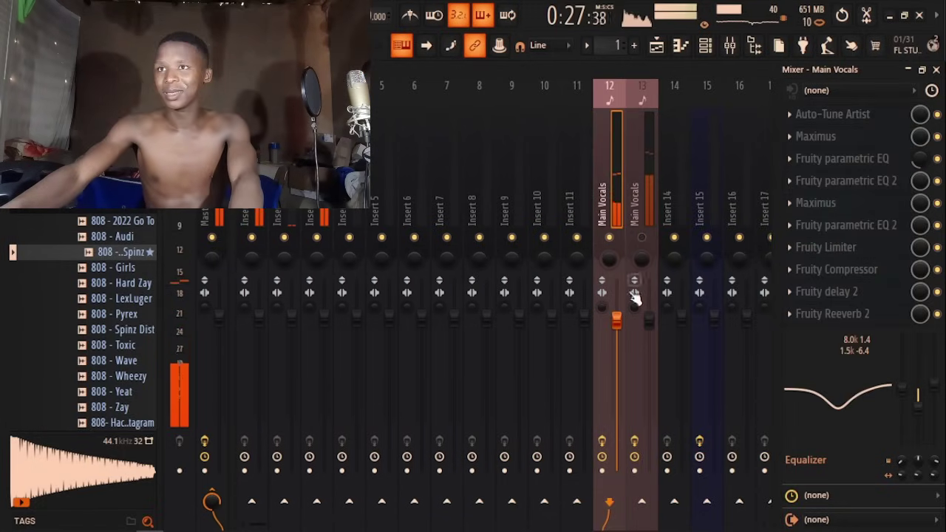
- Raise the wet level of Fruity Reeverb 2 on the Main Vocals copy at mixer track 12
click(876, 316)
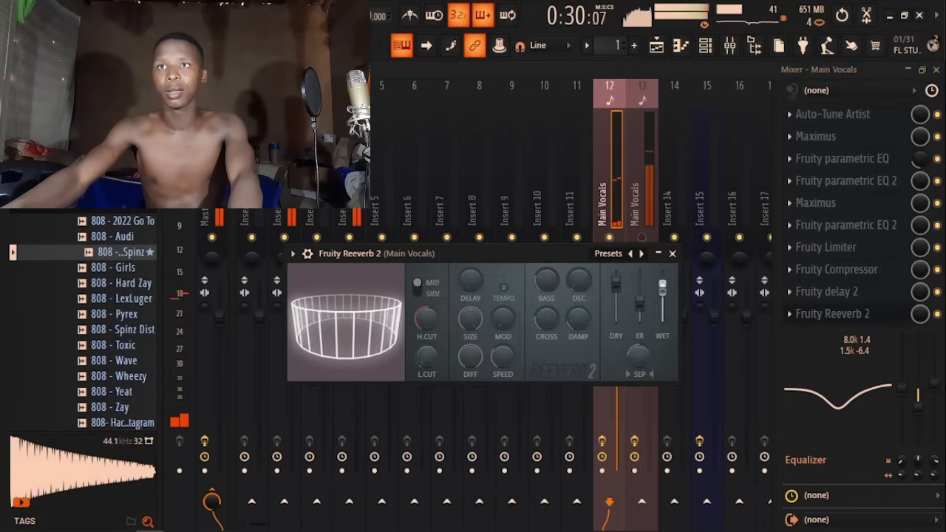
click(673, 254)
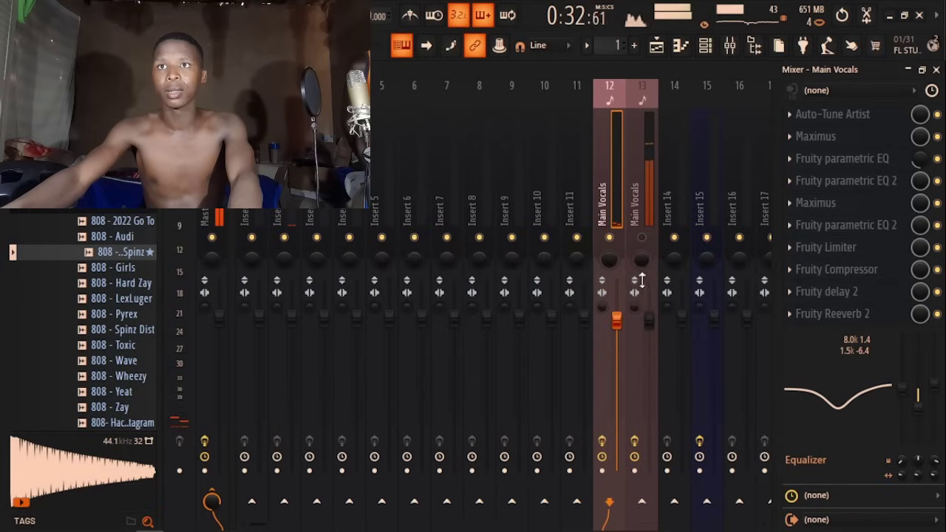
- Play the song back from about bar 3 and lower the volume fader of mixer track 12
click(660, 47)
click(390, 104)
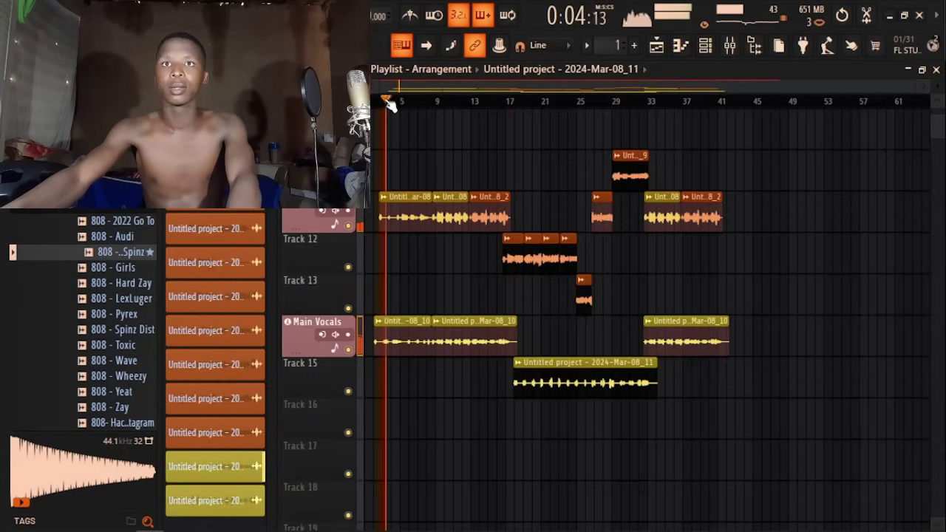
scroll(510, 101, up, 2)
click(730, 46)
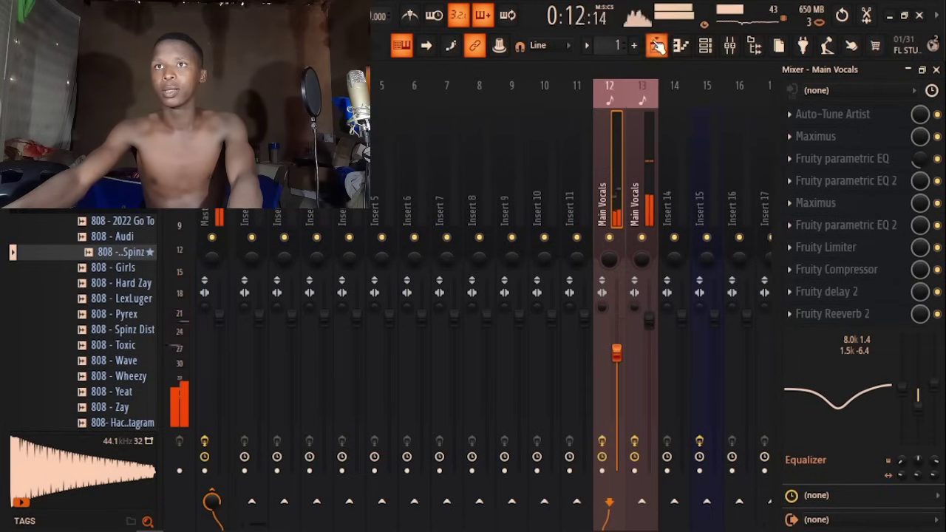
click(657, 46)
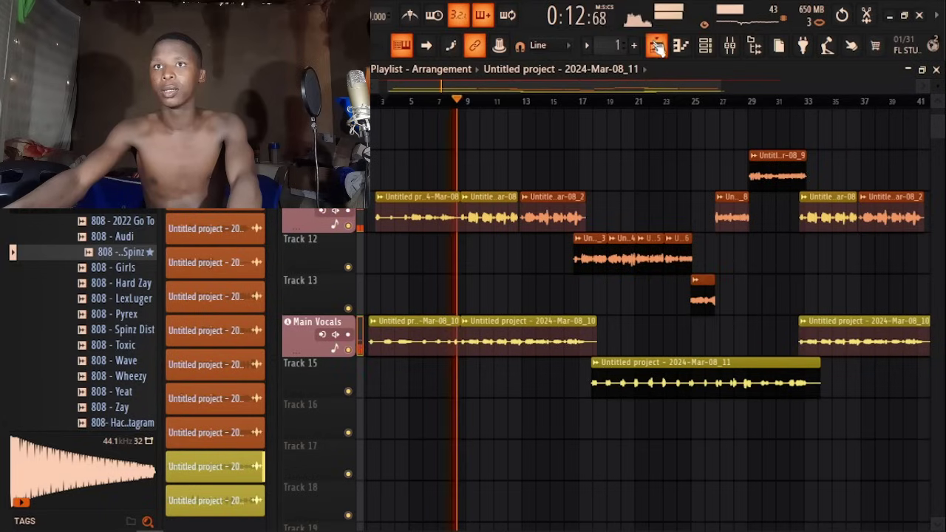
- Apply the Radio preset to the slot 6 Fruity parametric EQ 2 on mixer track 13
double_click(543, 210)
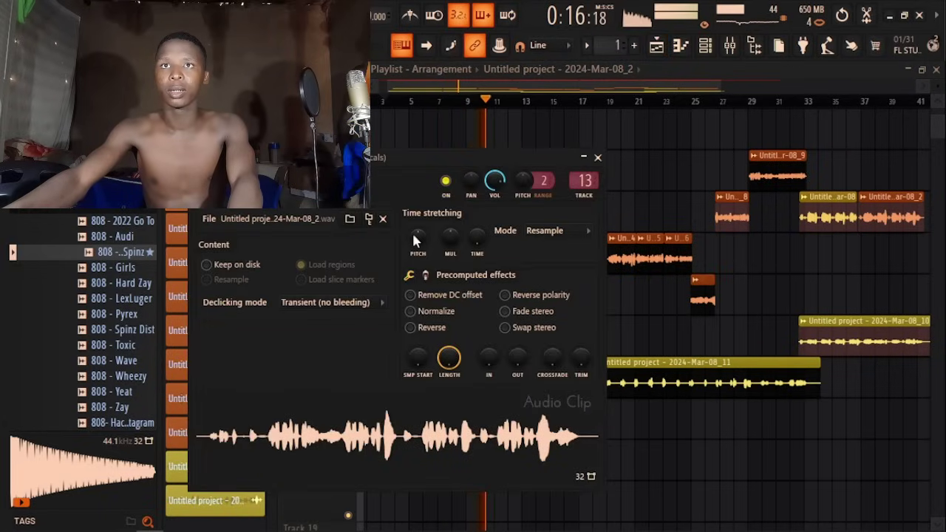
click(730, 46)
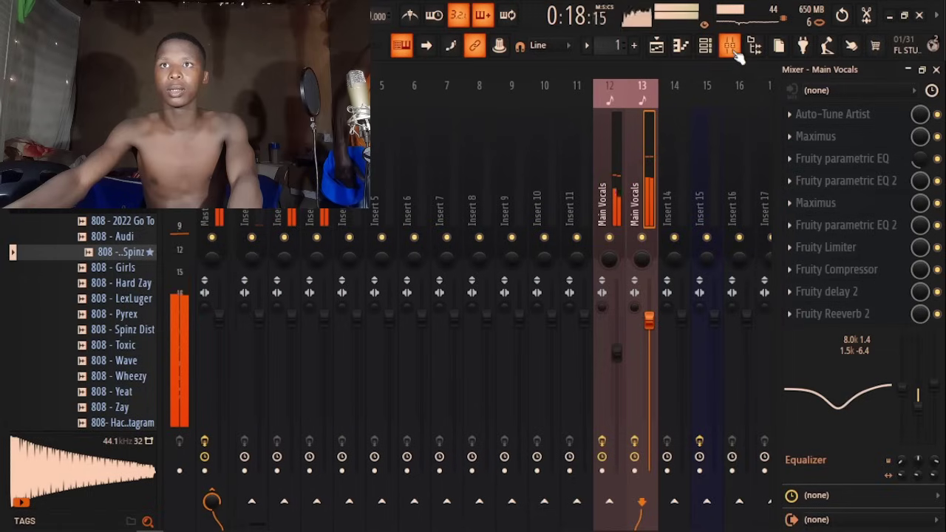
click(879, 316)
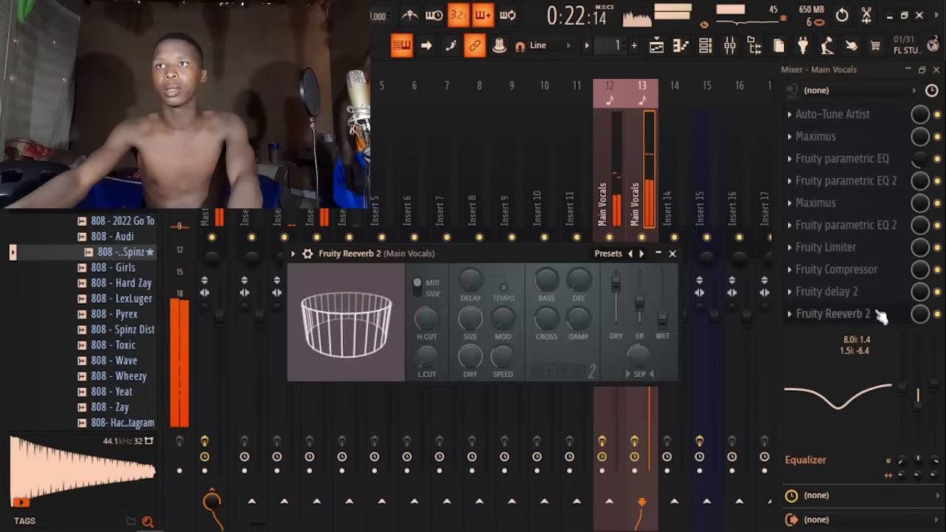
click(876, 224)
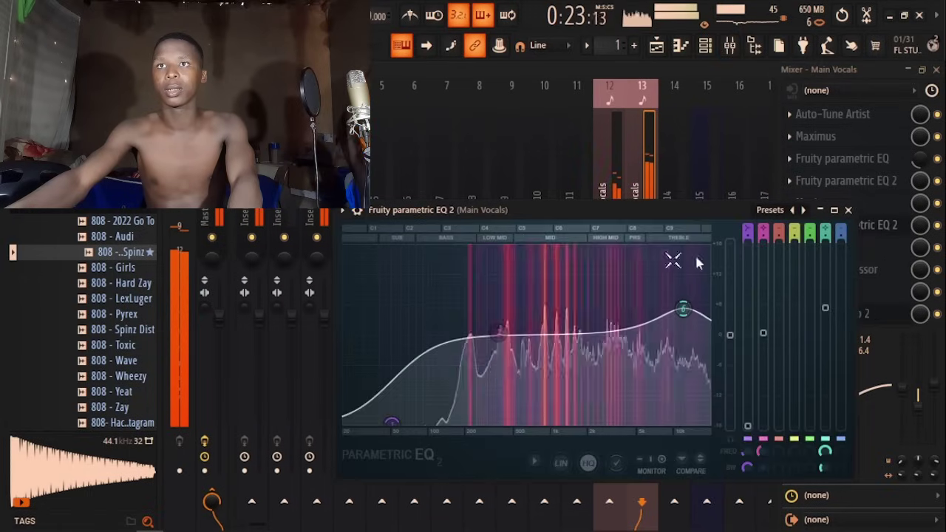
click(770, 210)
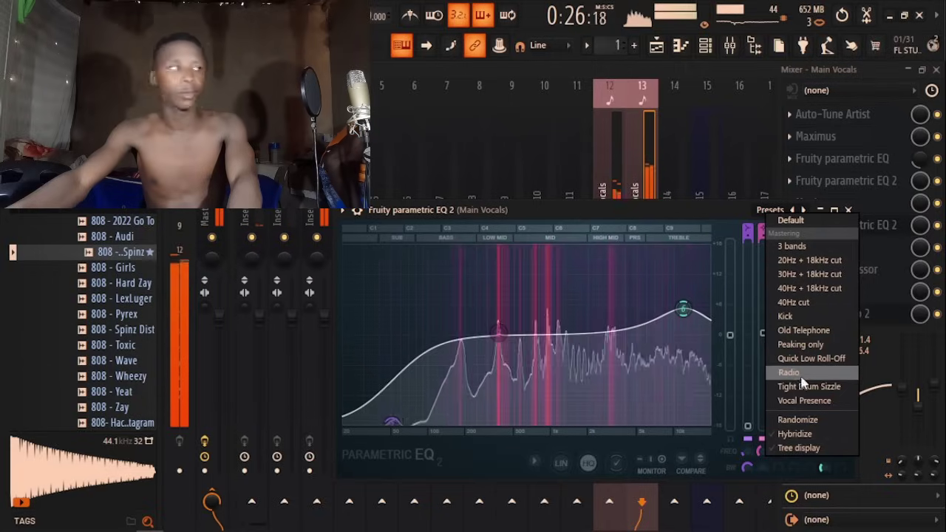
click(791, 372)
click(848, 210)
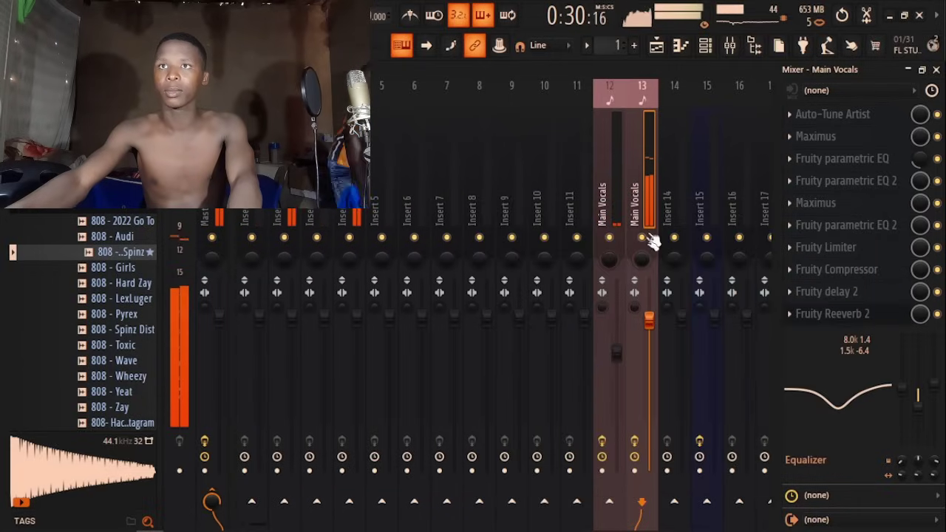
- Apply the 30Hz + 18kHz cut preset to the slot 6 Fruity parametric EQ 2 on mixer track 13
click(821, 226)
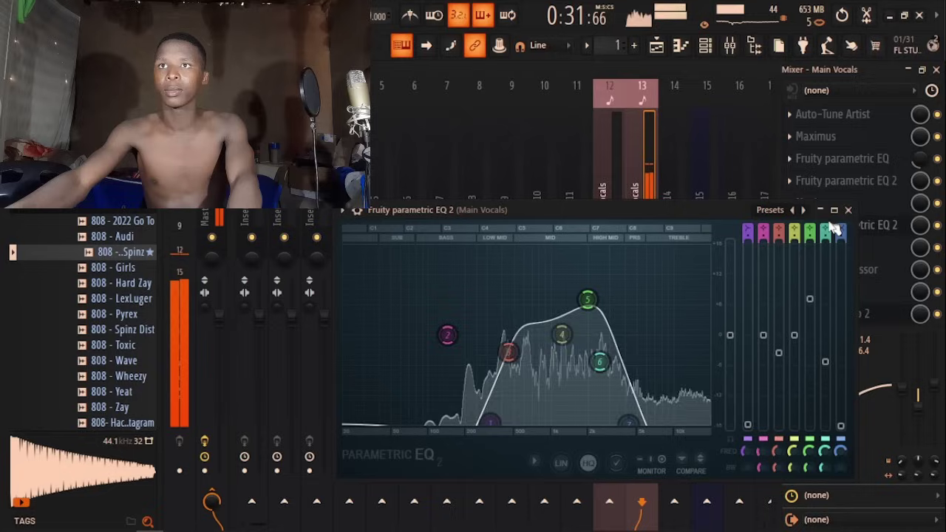
click(772, 210)
click(818, 274)
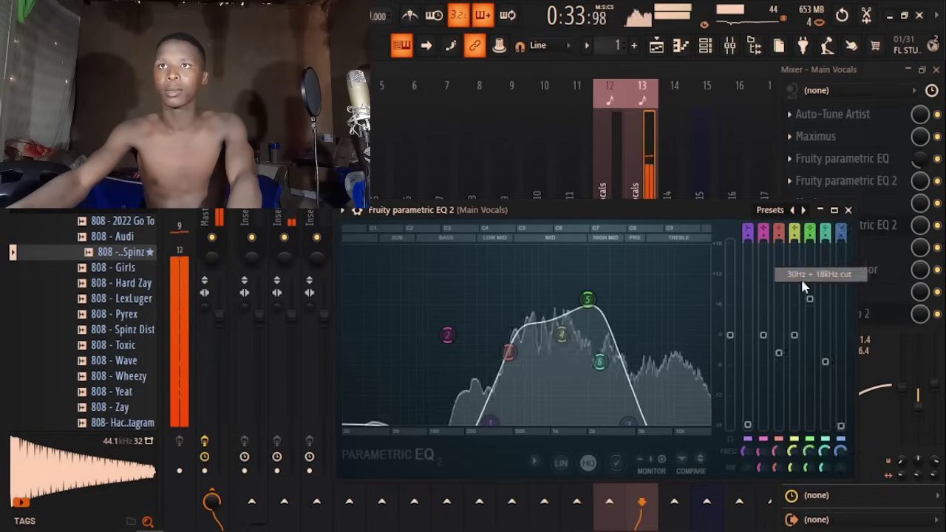
click(848, 211)
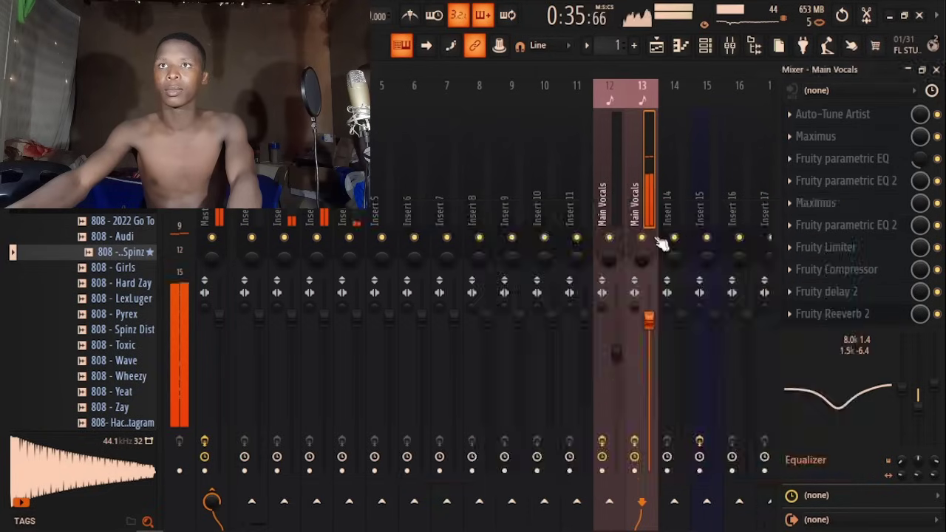
- Apply the Radio preset to the slot 6 Fruity parametric EQ 2 on mixer track 12
click(618, 174)
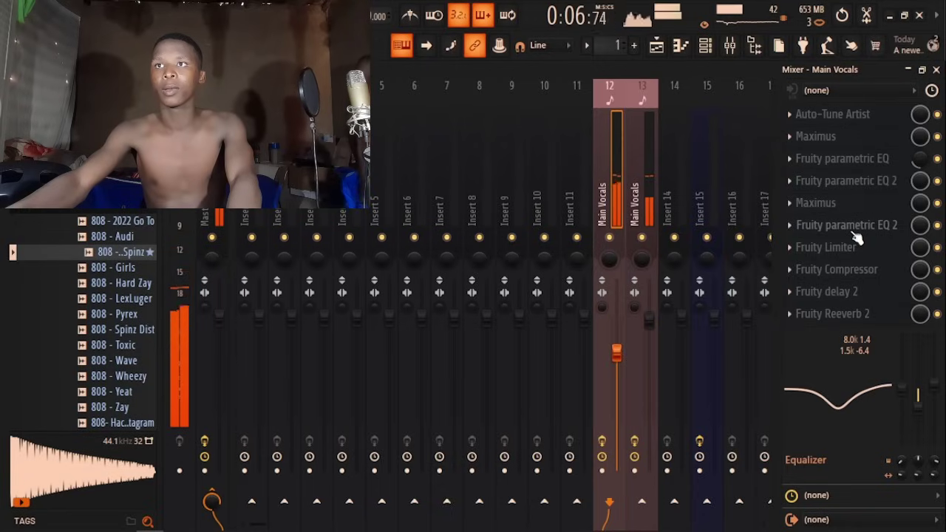
click(849, 225)
click(765, 210)
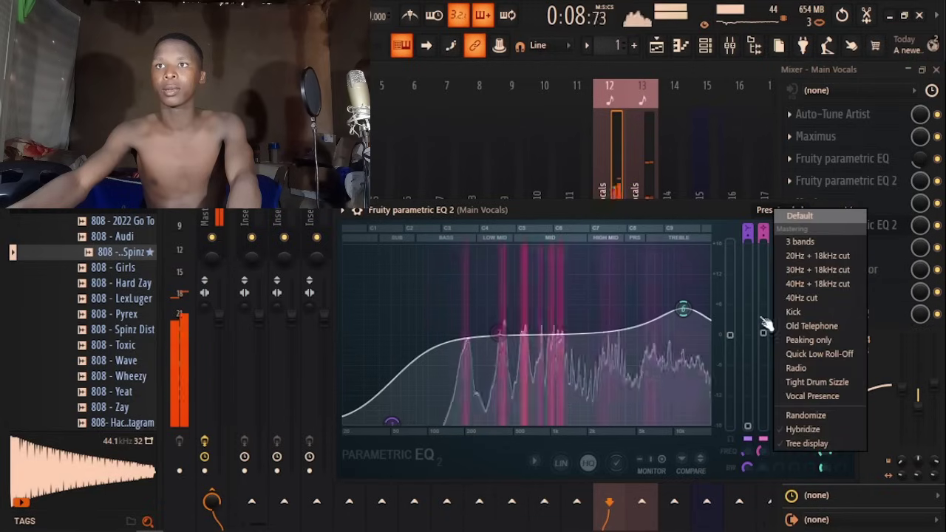
click(796, 367)
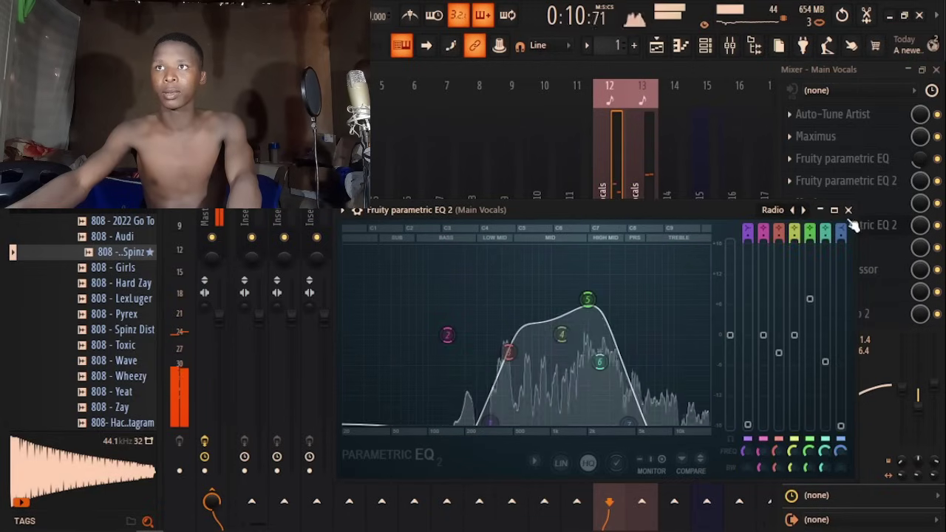
click(848, 210)
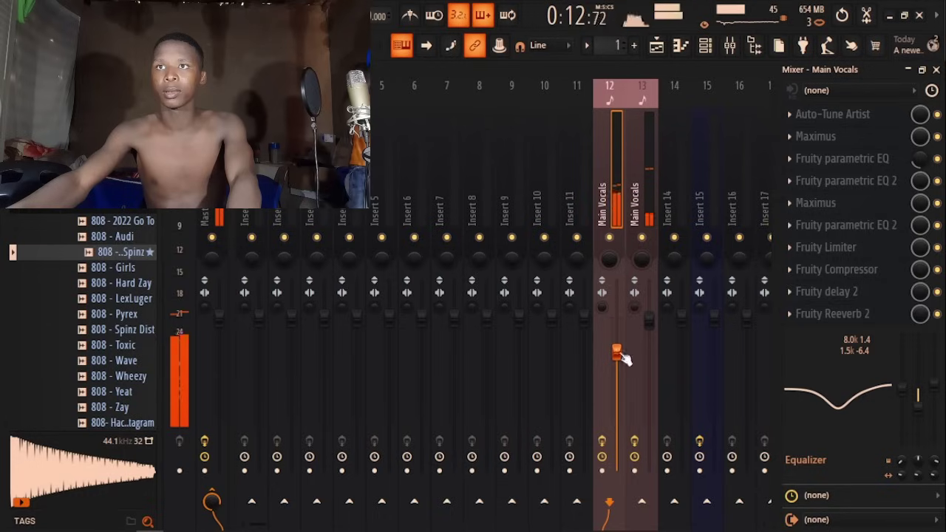
- Lower the wet level of Fruity Reeverb 2 on mixer track 12
click(874, 313)
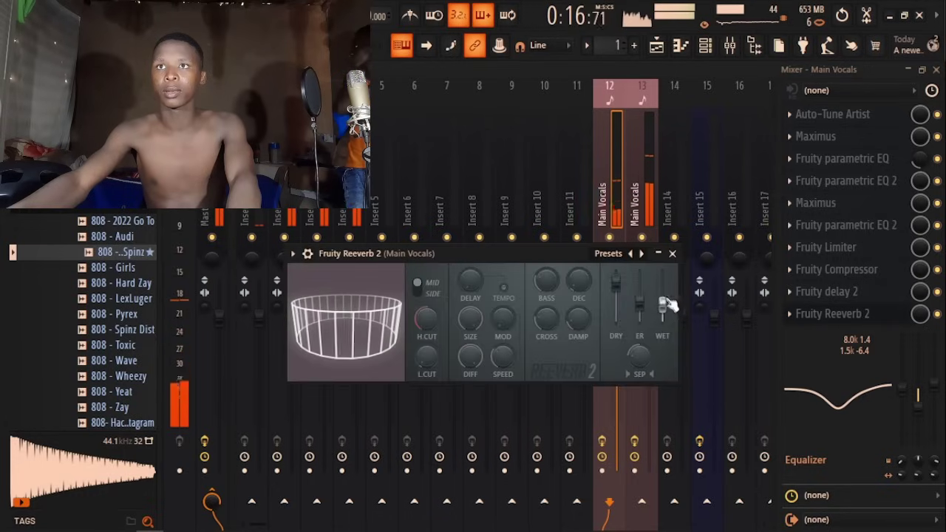
click(673, 254)
- Select the 2024-Mar-08_11 vocal clip on Track 15 in the playlist
click(661, 49)
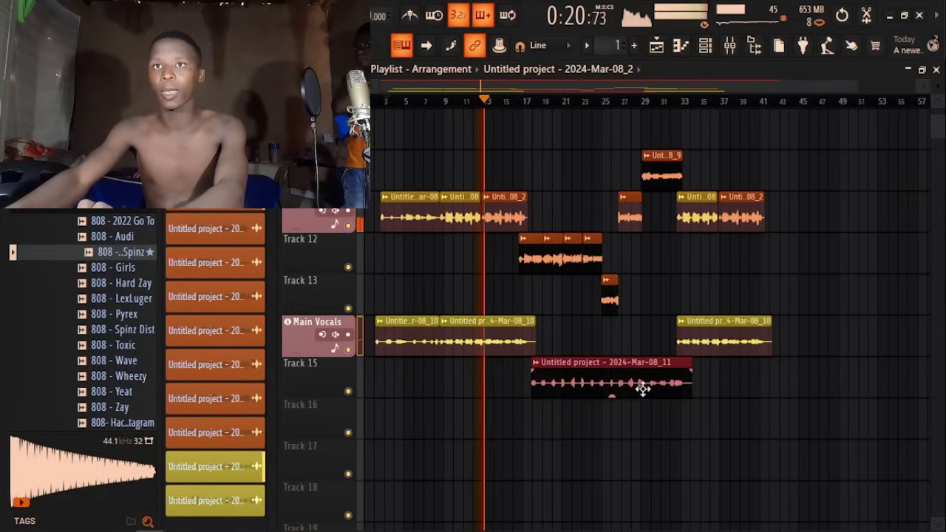
drag(641, 345, 642, 393)
scroll(509, 276, up, 5)
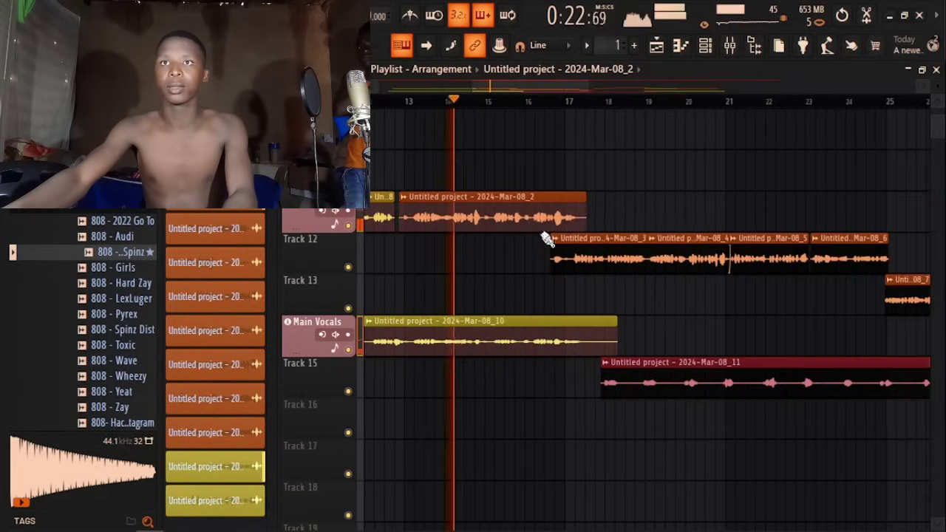